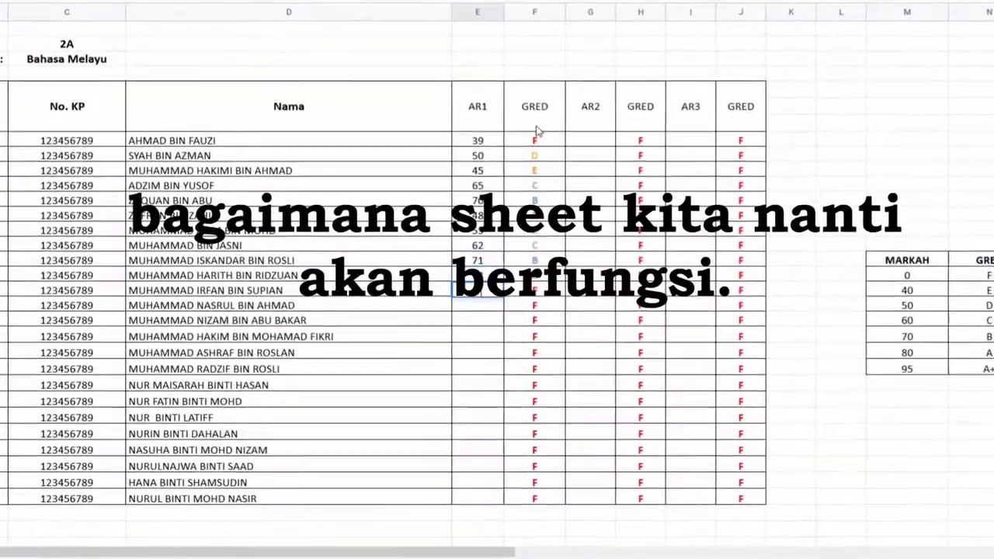
# Enter the remaining marks 80, 85, 89, 15 and 46, correcting the mistyped 856 to 85
pyautogui.write('80')
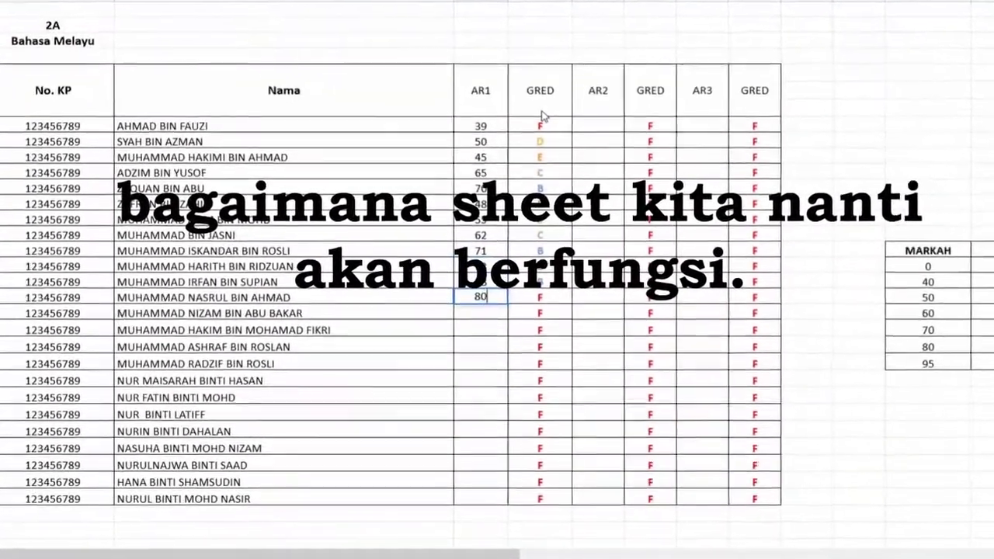
pyautogui.press('Return')
pyautogui.write('856')
pyautogui.press('BackSpace')
pyautogui.press('Return')
pyautogui.write('8')
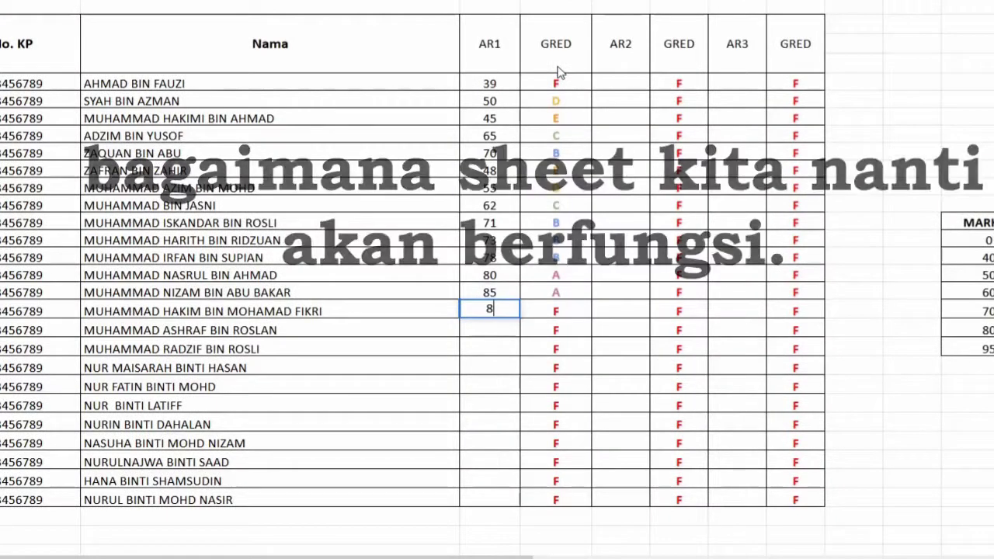
pyautogui.write('9')
pyautogui.press('Return')
pyautogui.write('9')
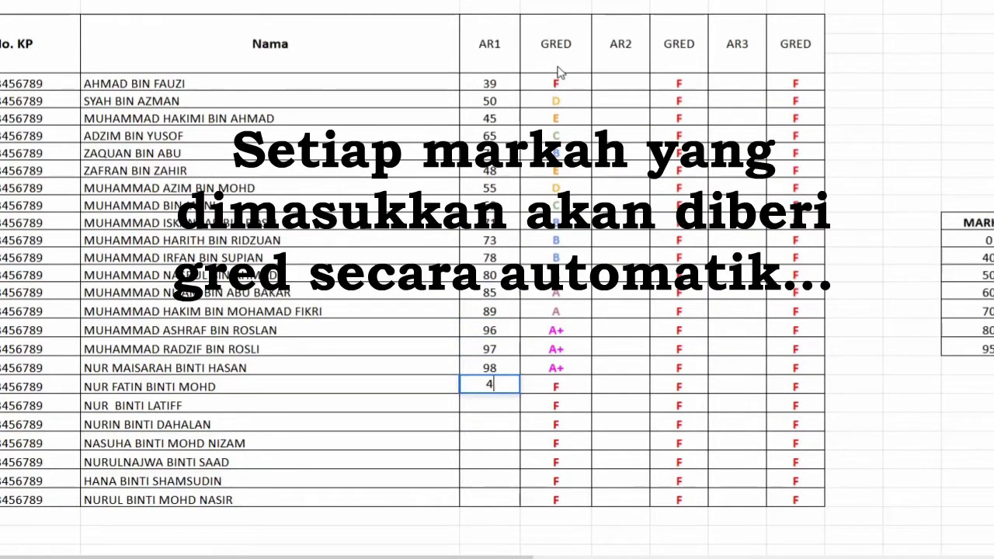
pyautogui.write('15')
pyautogui.press('Return')
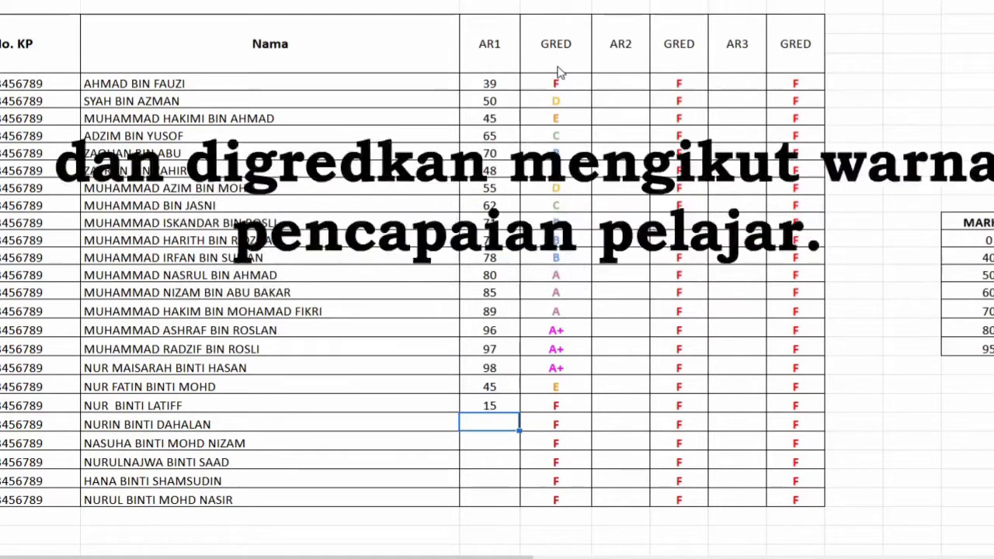
pyautogui.write('46')
pyautogui.press('Return')
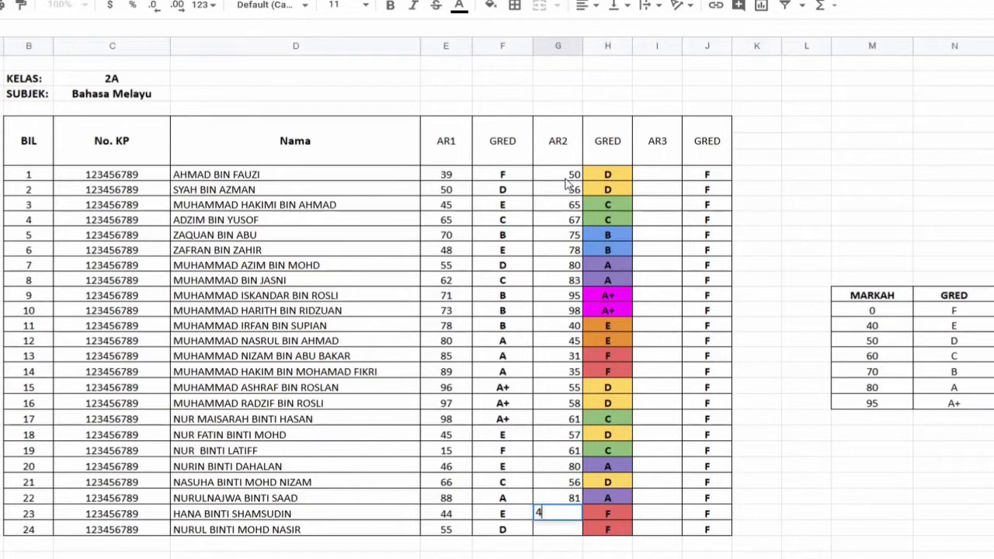
# Copy the grade formula from H8 down column J, and from F8 down to F24
pyautogui.click(609, 176)
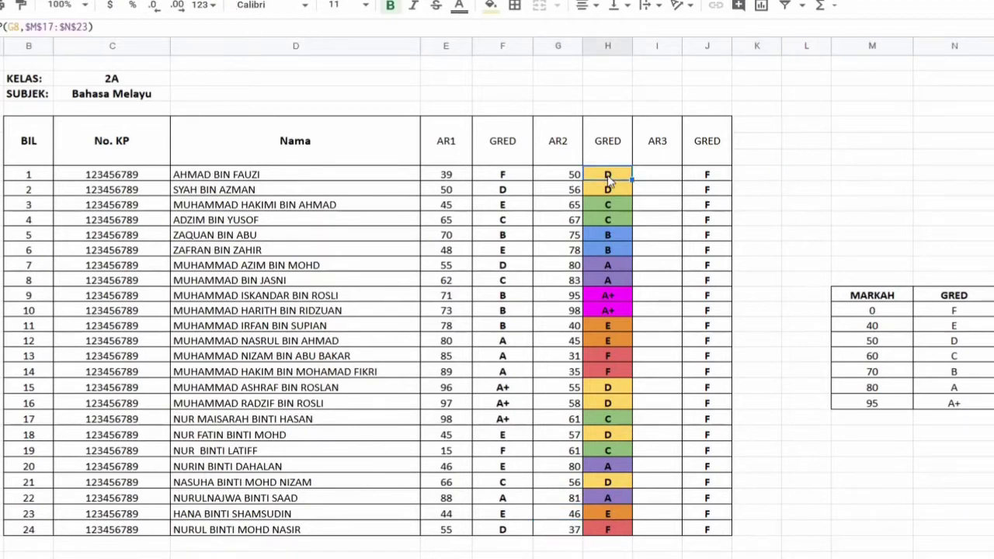
pyautogui.moveTo(734, 526); pyautogui.dragTo(734, 528)
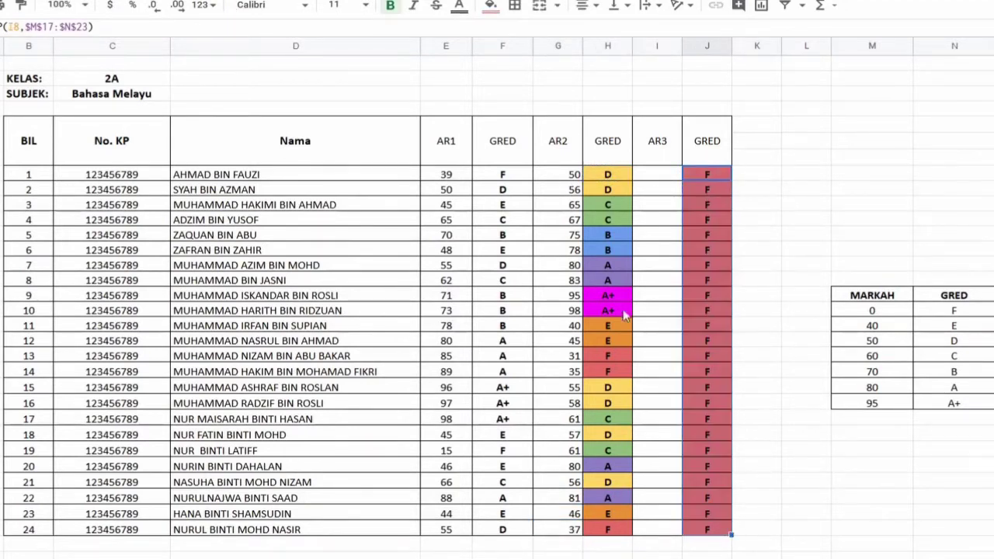
pyautogui.click(525, 178)
pyautogui.moveTo(546, 399); pyautogui.dragTo(540, 540)
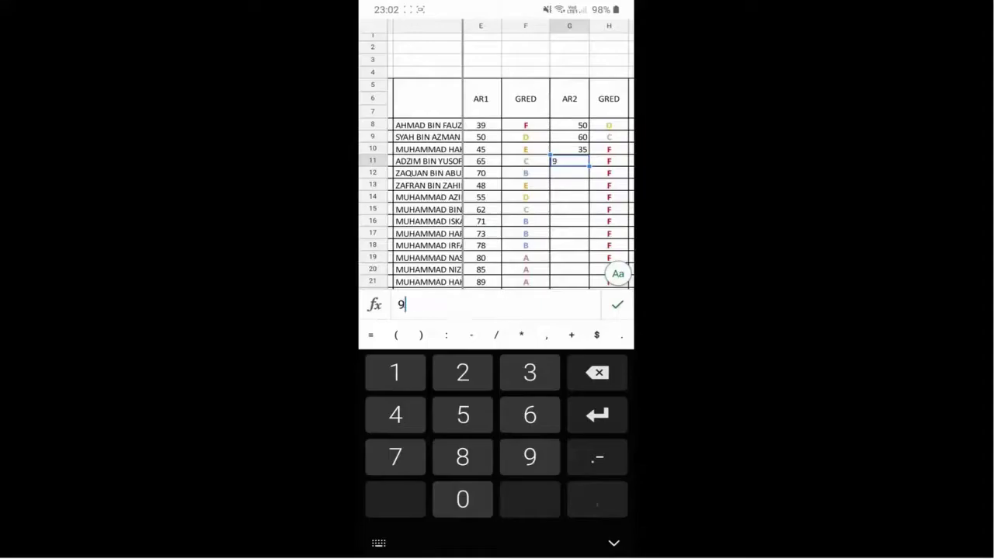
# Enter AR2 marks 73, 82, 31, 74, 25 and 65 for the first pupils
pyautogui.write('73')
pyautogui.press('Return')
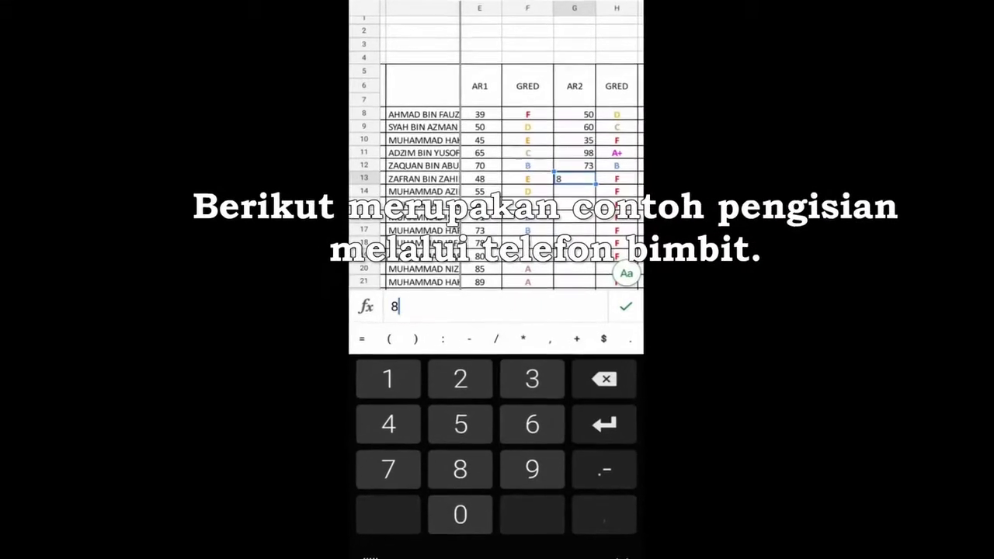
pyautogui.write('82')
pyautogui.press('Return')
pyautogui.write('31')
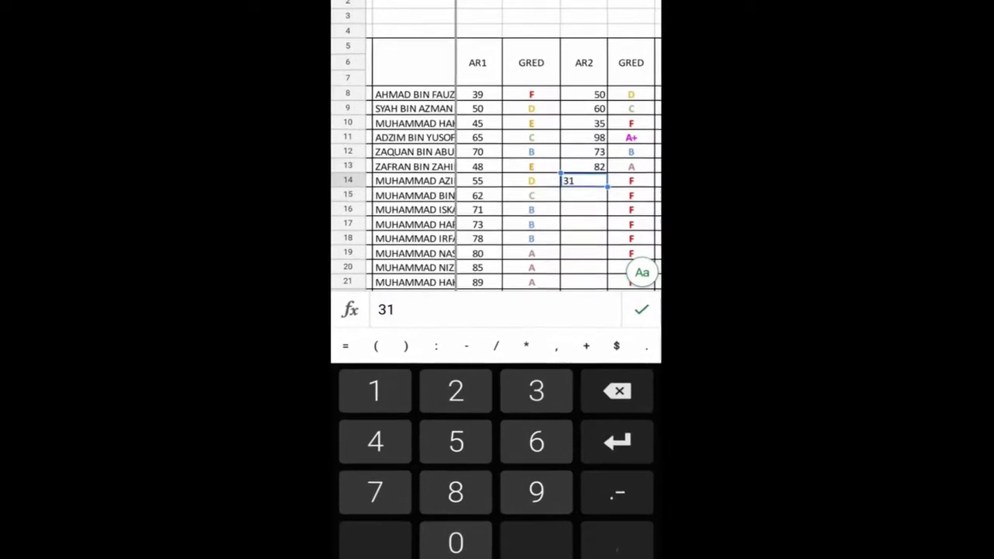
pyautogui.press('Return')
pyautogui.write('74')
pyautogui.press('Return')
pyautogui.write('12')
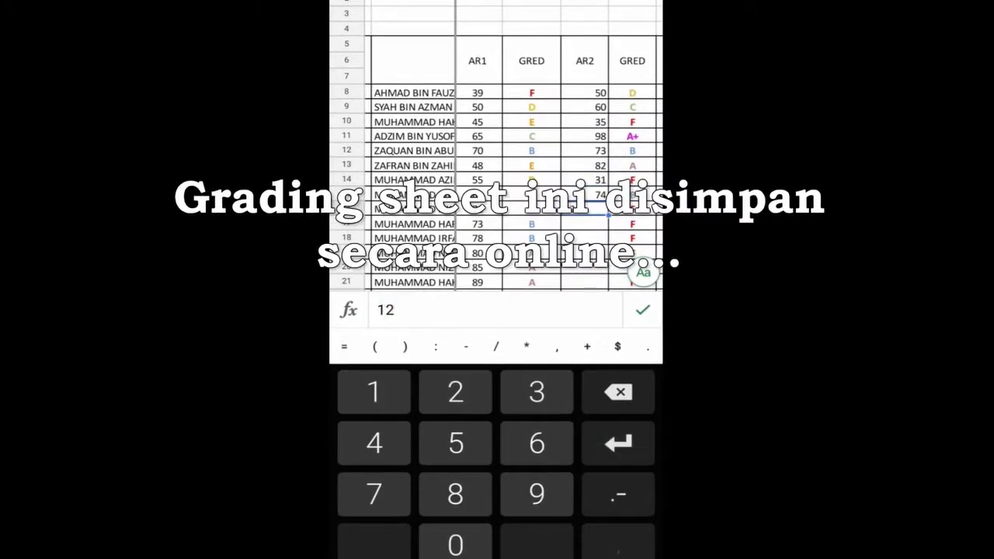
pyautogui.write('32')
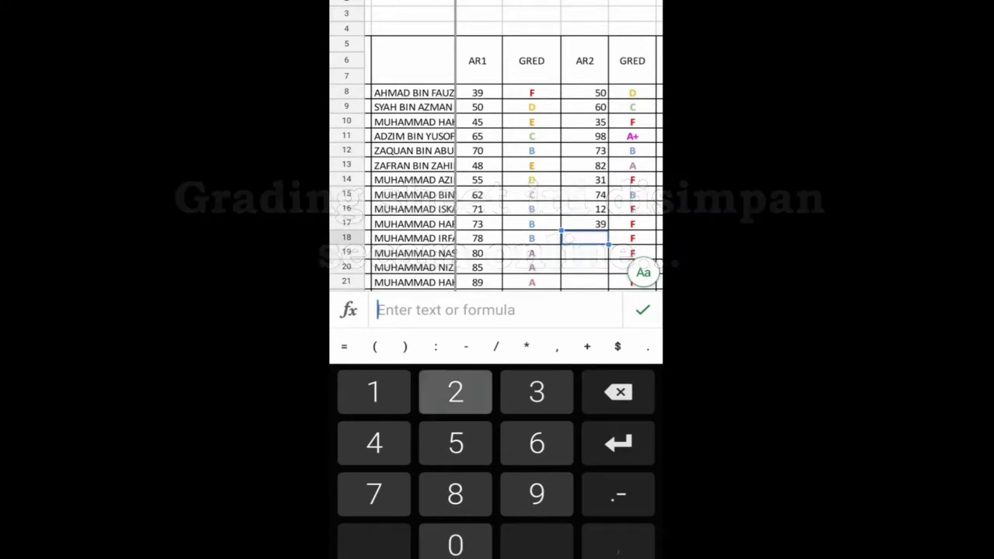
pyautogui.write('5')
pyautogui.press('Return')
pyautogui.write('65')
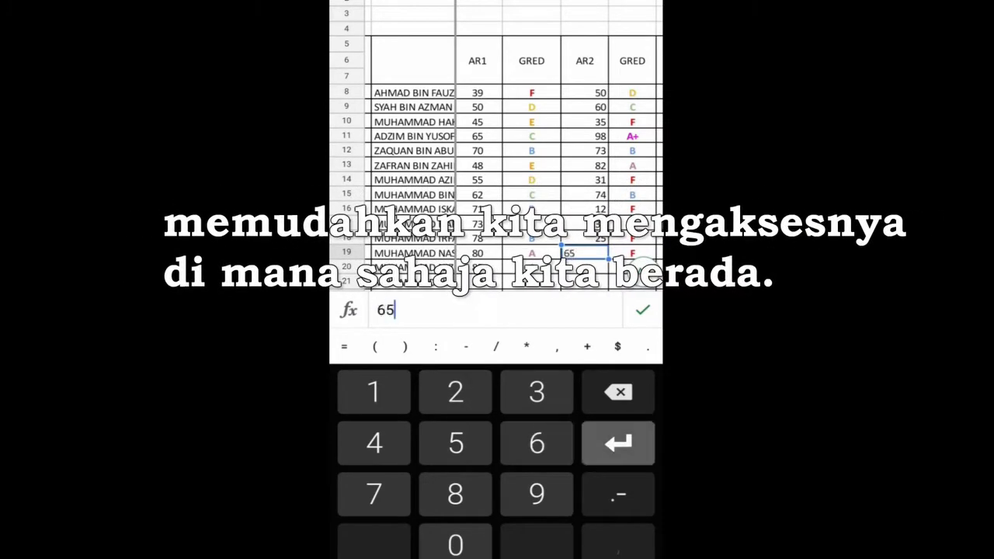
pyautogui.press('Return')
# Continue with AR2 marks 53, 46, 71, 54, 64, 71 and 83 down the list
pyautogui.write('53')
pyautogui.press('Return')
pyautogui.write('46')
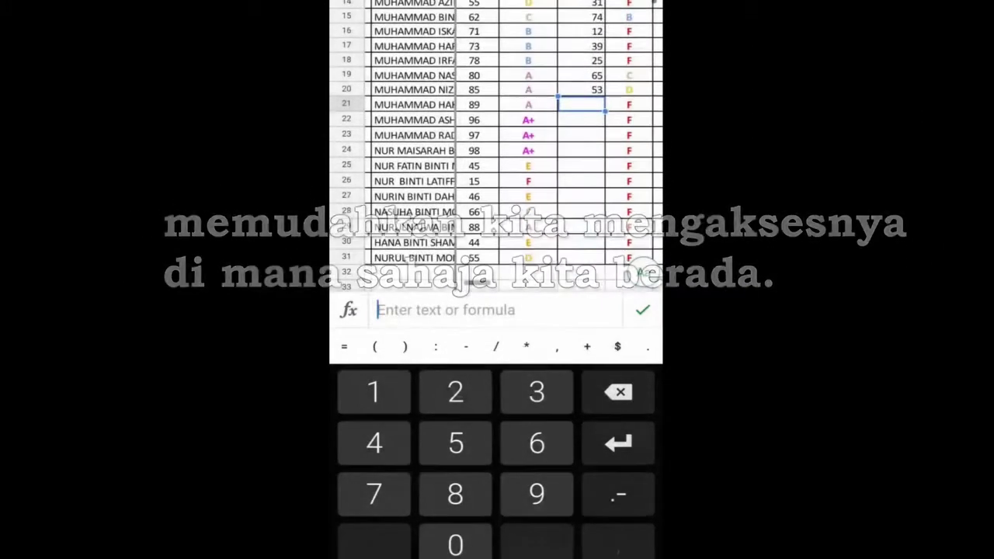
pyautogui.press('Return')
pyautogui.write('71')
pyautogui.press('Return')
pyautogui.write('54')
pyautogui.press('Return')
pyautogui.write('64')
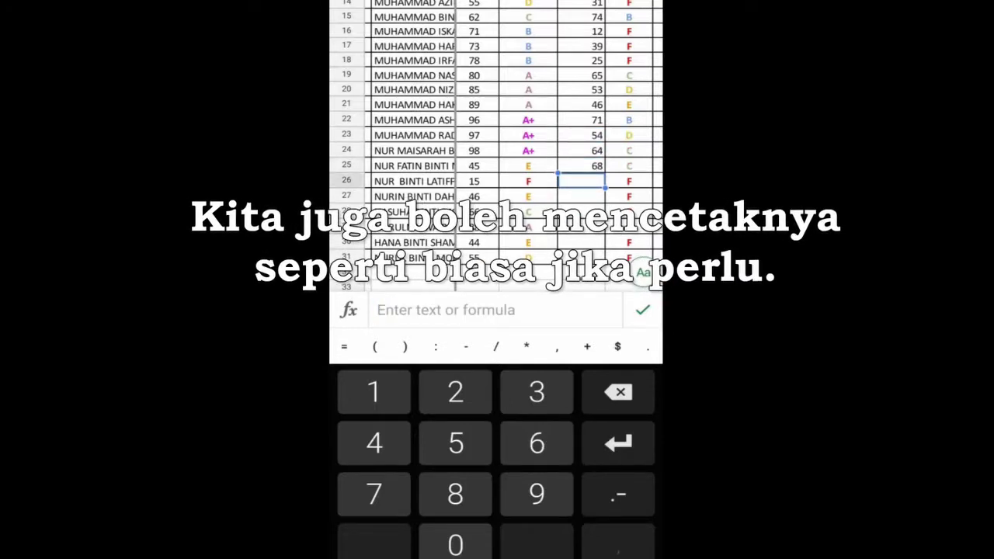
pyautogui.write('73')
pyautogui.press('Return')
pyautogui.write('71')
pyautogui.press('Return')
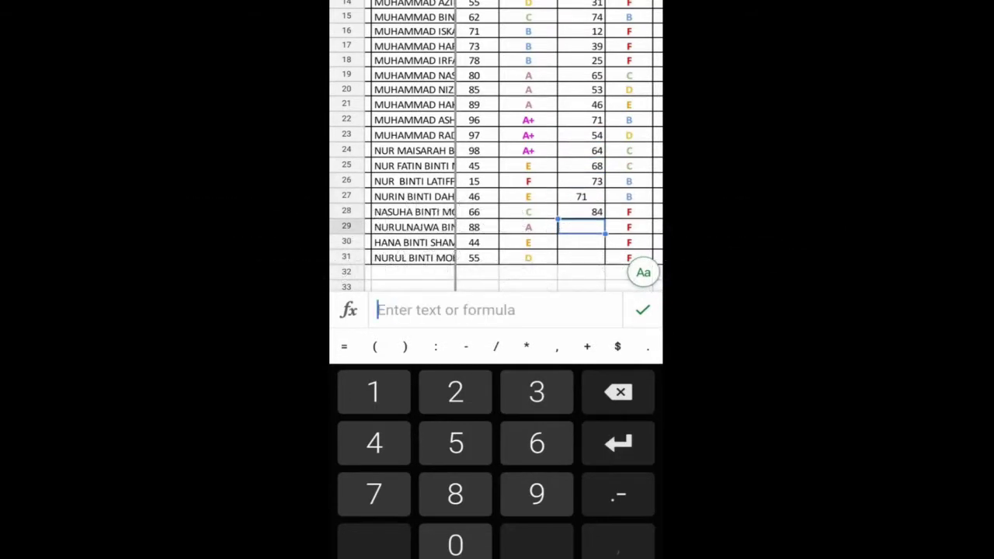
pyautogui.write('83')
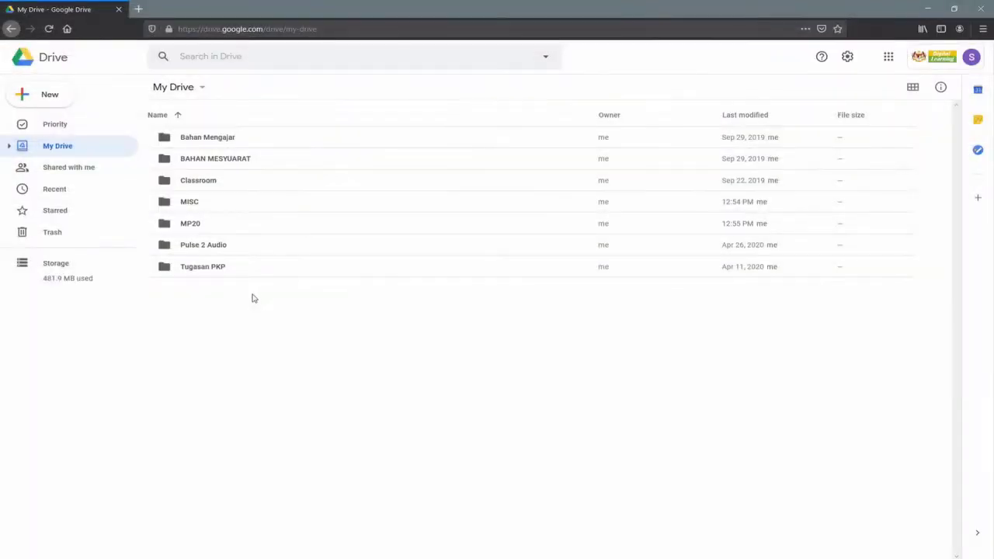
# Create a new folder in My Drive named MARKAH PELAJAR 2020
pyautogui.click(48, 94)
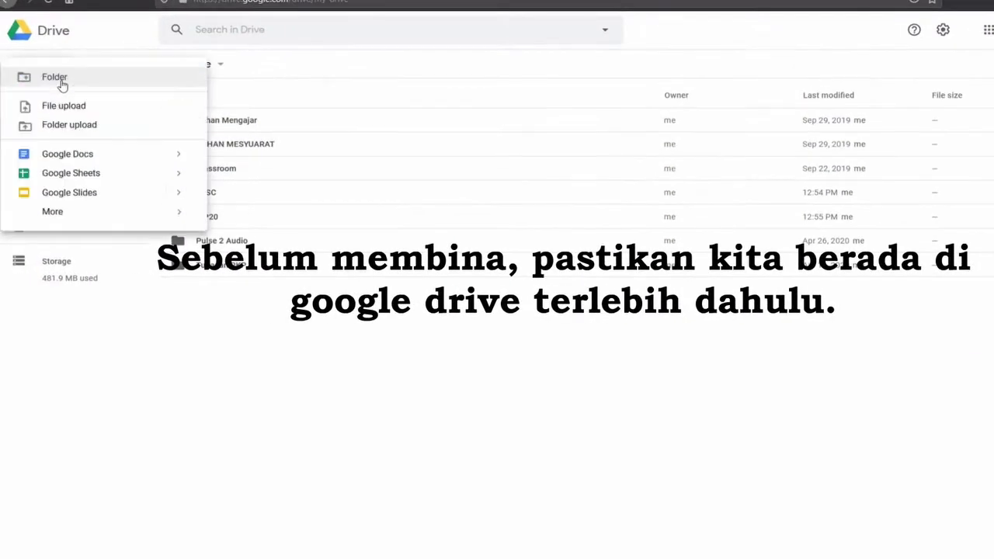
pyautogui.click(130, 76)
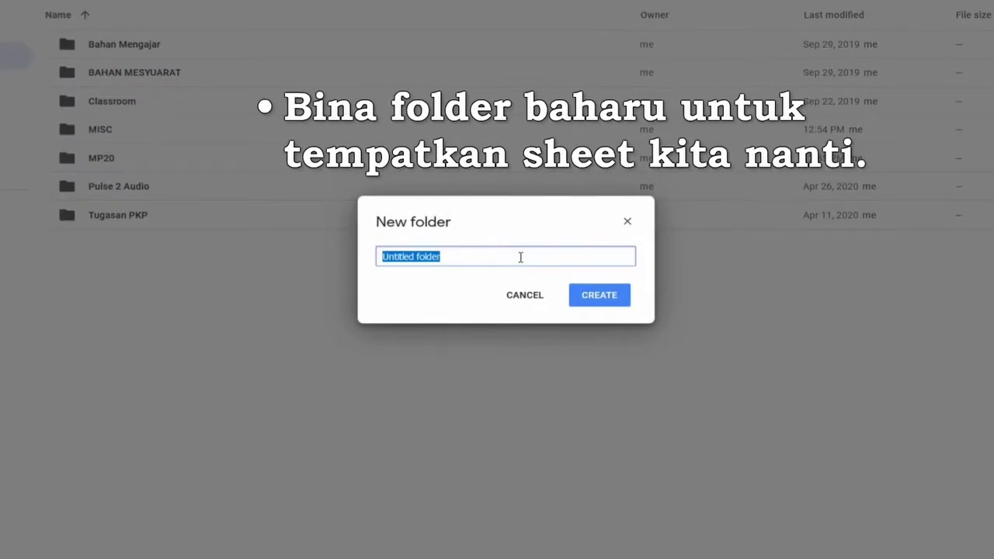
pyautogui.write('a')
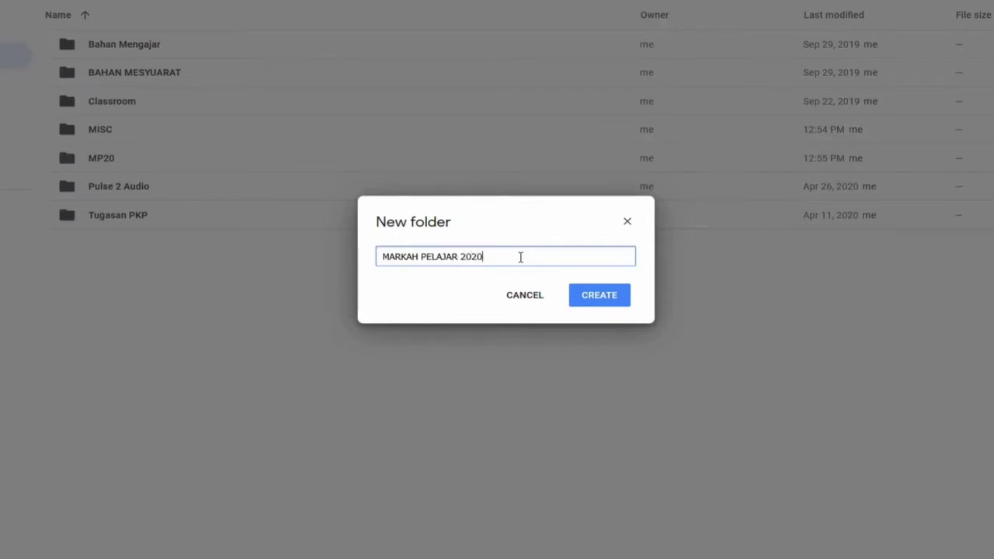
pyautogui.click(575, 288)
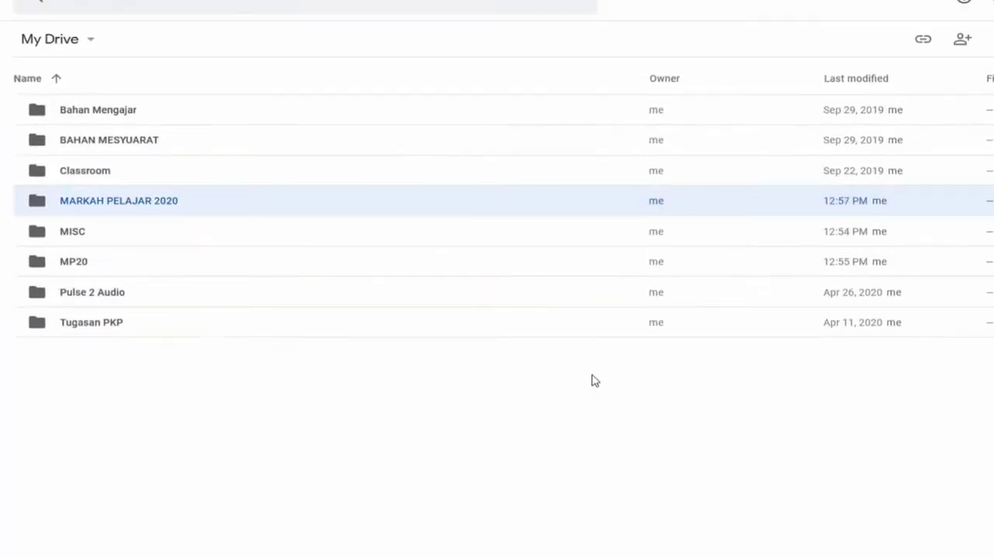
# Inside the MARKAH PELAJAR 2020 folder, start a new blank Google Sheets spreadsheet
pyautogui.doubleClick(154, 203)
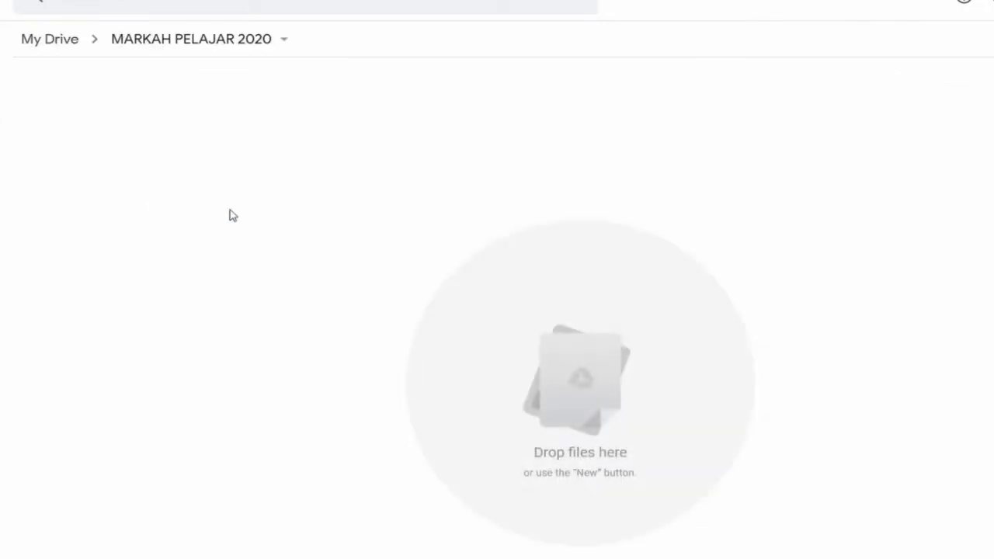
pyautogui.rightClick(231, 215)
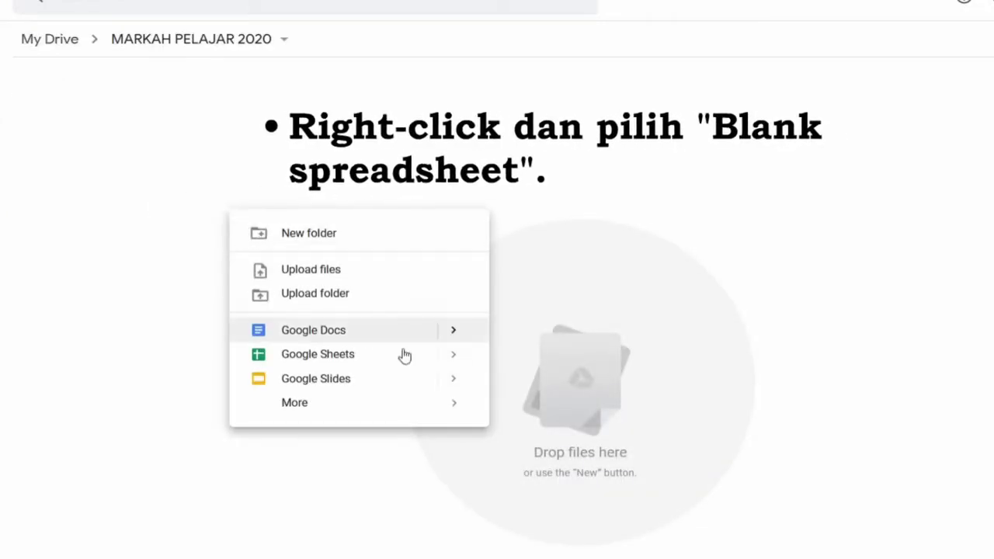
pyautogui.moveTo(471, 365)
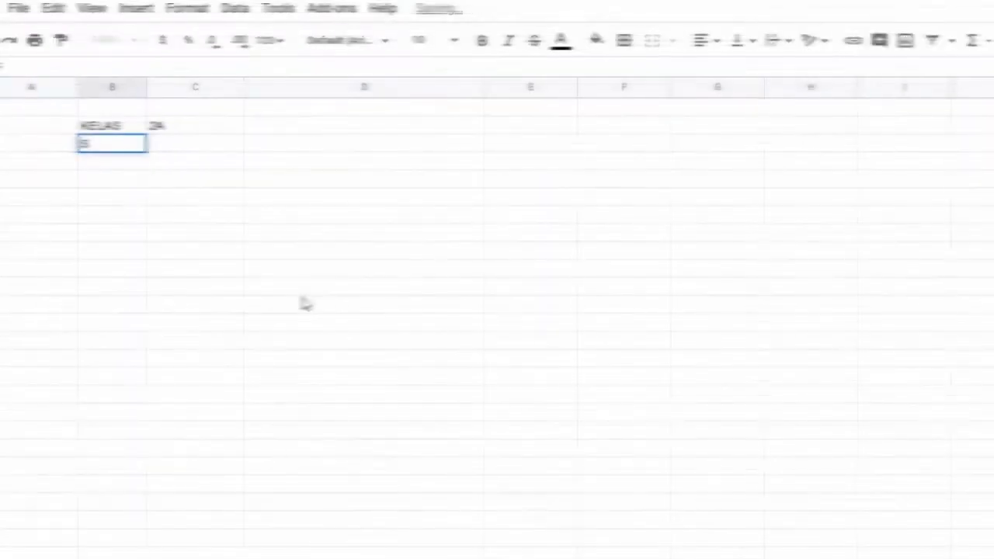
# Label the sheet SUBJEK: BAHASA MELAYU and widen column C to fit
pyautogui.write('UBJEK')
pyautogui.press('Tab')
pyautogui.write('YU')
pyautogui.press('Return')
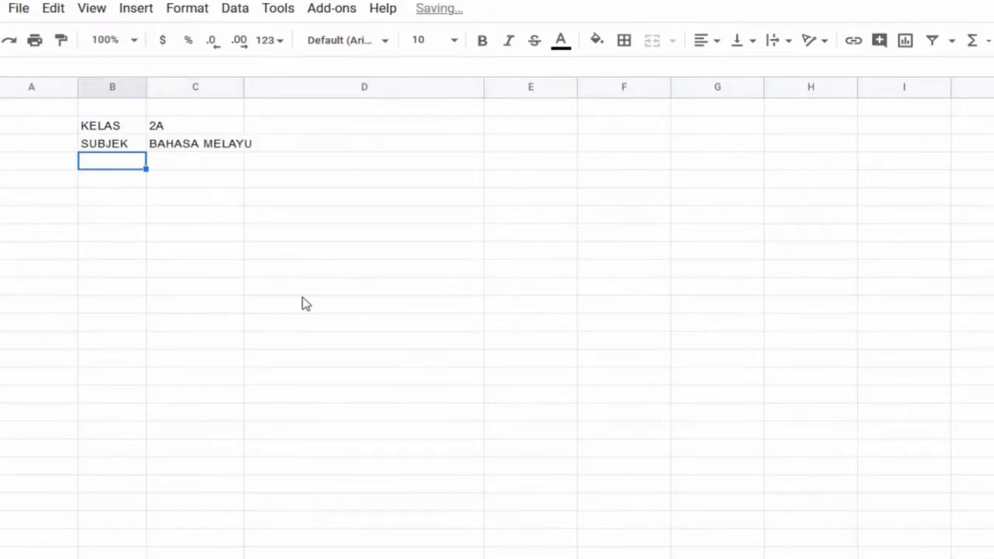
pyautogui.doubleClick(244, 87)
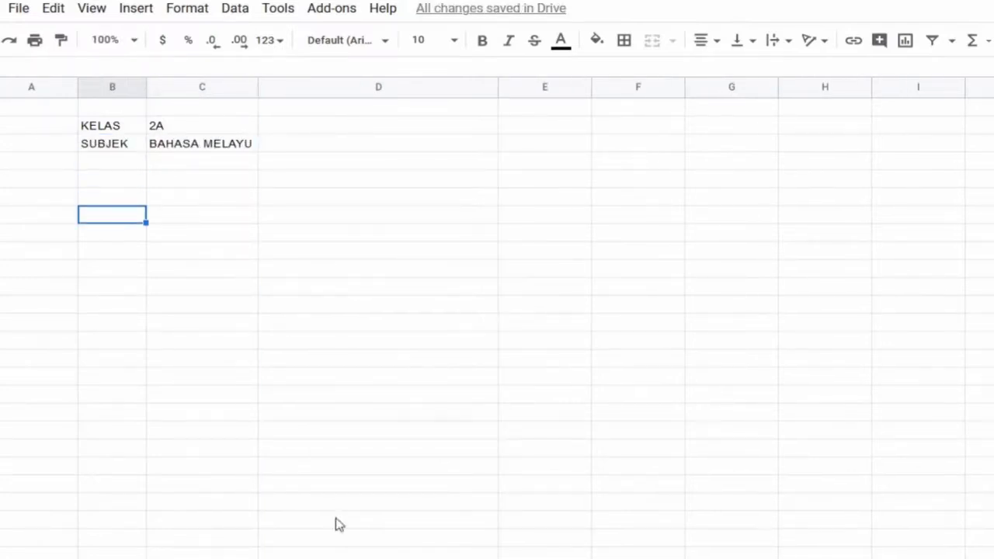
pyautogui.click(113, 209)
# Type headers BIL, No. KP, NAMA, AR1, GRED, AR2, GRED, AR3, GRED, then paste the pupil list and select the table
pyautogui.write('bIL')
pyautogui.press('Tab')
pyautogui.write('No.')
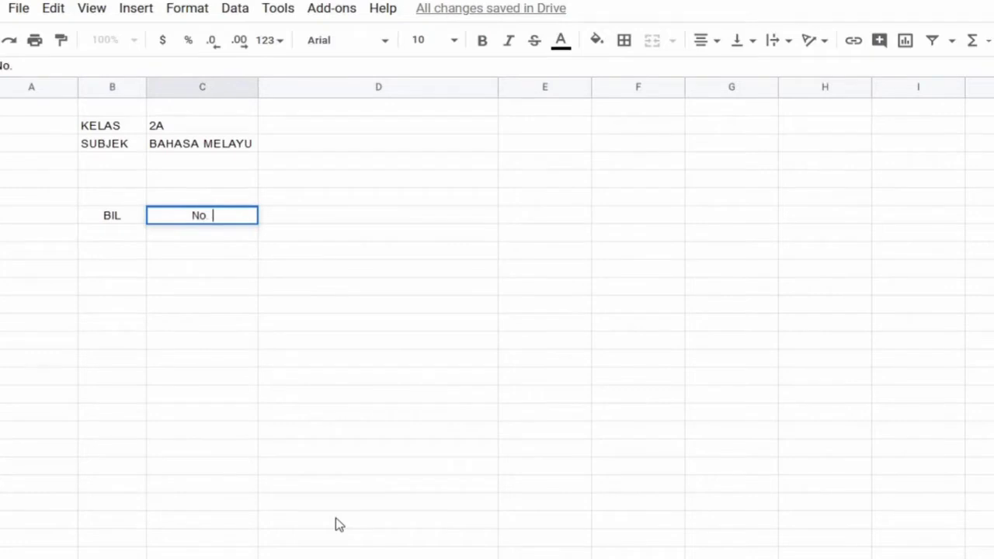
pyautogui.write('KP')
pyautogui.press('Tab')
pyautogui.write('NAMA')
pyautogui.press('Tab')
pyautogui.write('1')
pyautogui.press('Tab')
pyautogui.write('GRED')
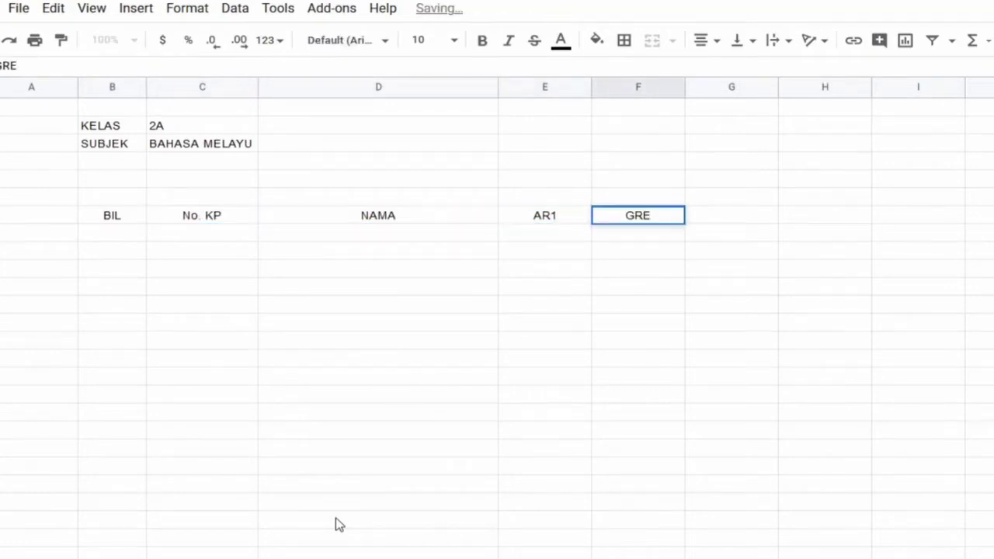
pyautogui.press('Tab')
pyautogui.write('AR2\tGRED')
pyautogui.press('Tab')
pyautogui.write('AR3')
pyautogui.press('Tab')
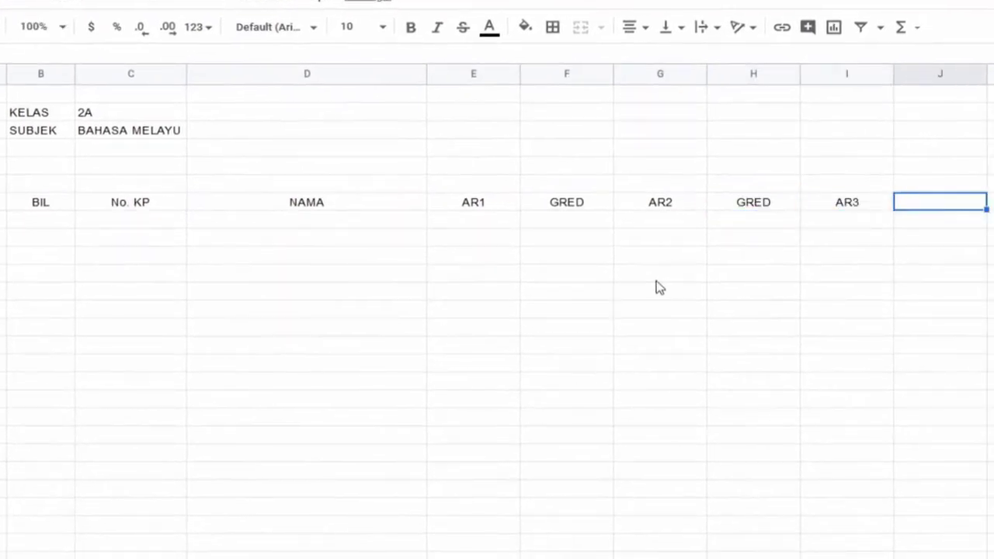
pyautogui.write('GRED')
pyautogui.press('Return')
pyautogui.hotkey('ctrl', 'v')
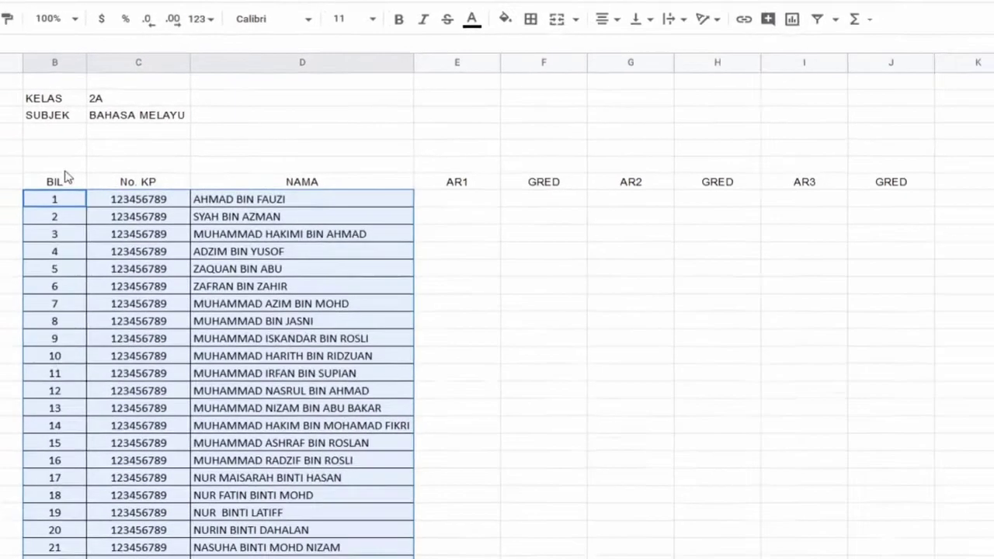
pyautogui.moveTo(72, 127)
pyautogui.mouseDown()
pyautogui.moveTo(340, 204)
pyautogui.moveTo(836, 546)
pyautogui.mouseUp()
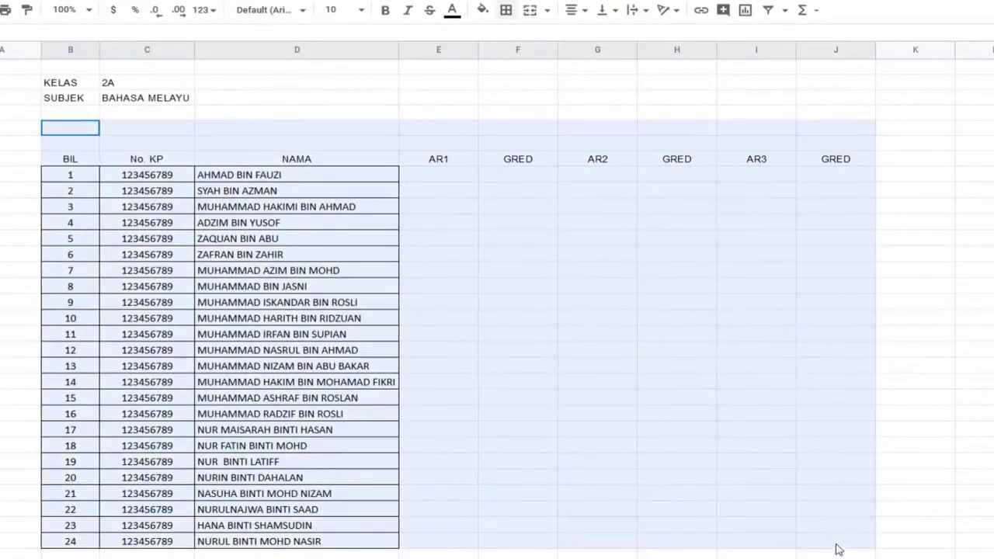
# Add all borders to the class table and merge BIL, No. KP, NAMA and AR1 over three rows
pyautogui.click(505, 10)
pyautogui.click(512, 38)
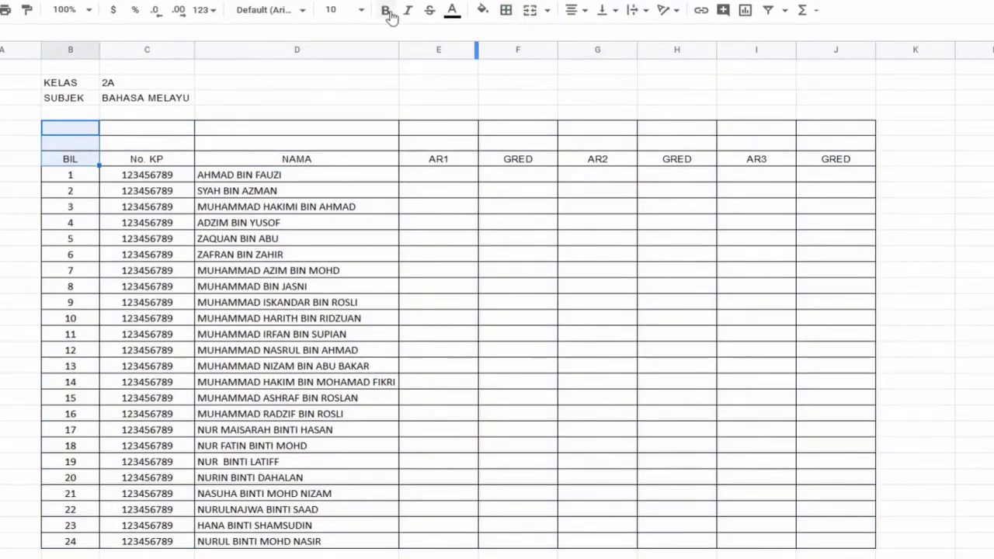
pyautogui.click(530, 9)
pyautogui.press('Right')
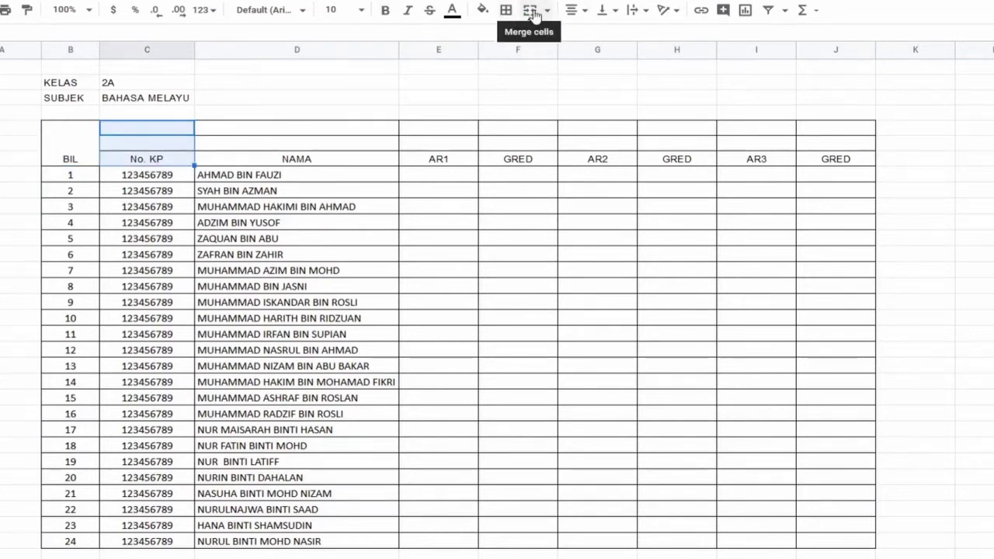
pyautogui.click(534, 11)
pyautogui.press('Right')
pyautogui.click(530, 9)
pyautogui.press('Right')
pyautogui.click(529, 9)
pyautogui.press('Right')
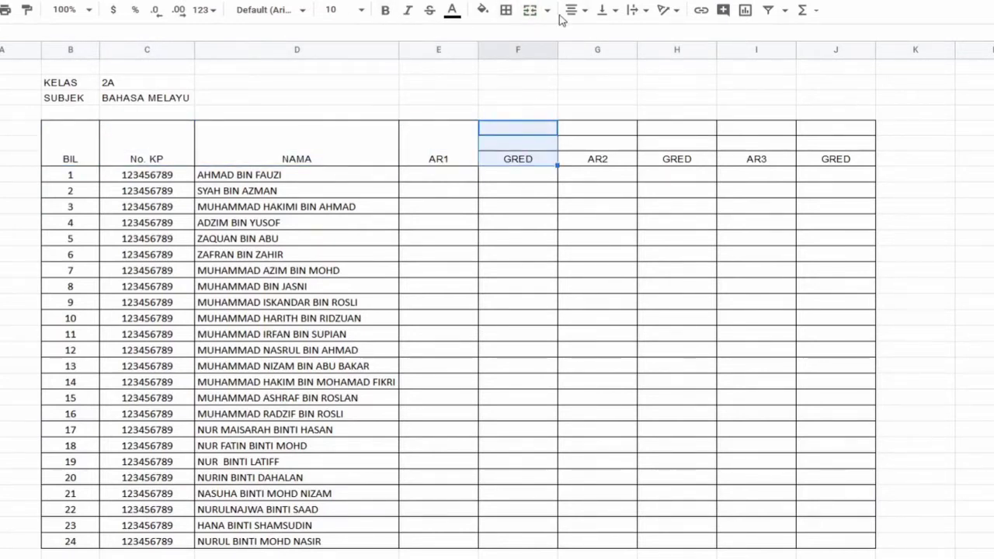
# Merge the remaining GRED, AR2, GRED, AR3 and GRED headings over three rows each
pyautogui.click(530, 10)
pyautogui.press('Right')
pyautogui.click(530, 9)
pyautogui.press('Right')
pyautogui.click(530, 10)
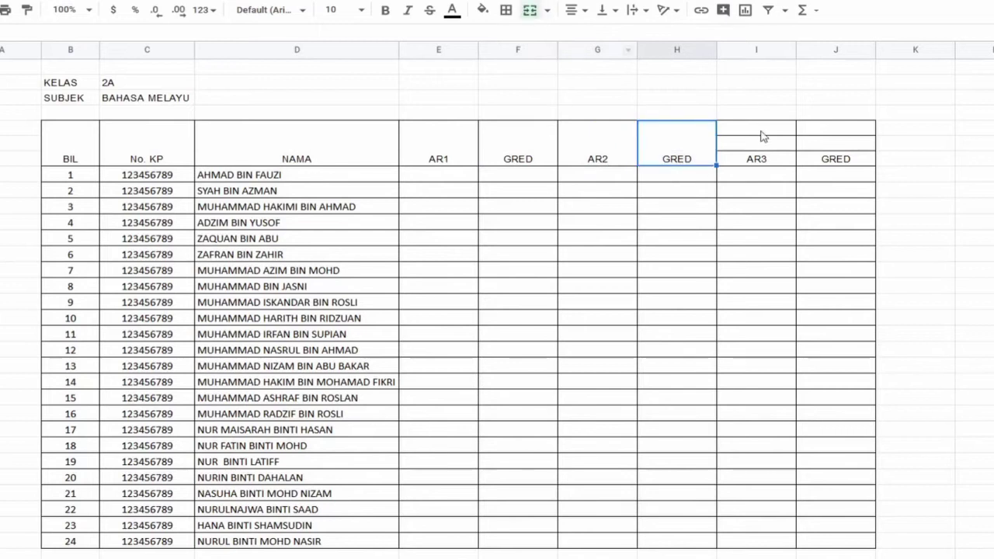
pyautogui.press('Right')
pyautogui.click(530, 10)
pyautogui.press('Right')
pyautogui.click(530, 10)
pyautogui.hotkey('shift', 'Left')
pyautogui.hotkey('shift', 'Left')
pyautogui.hotkey('shift', 'Left')
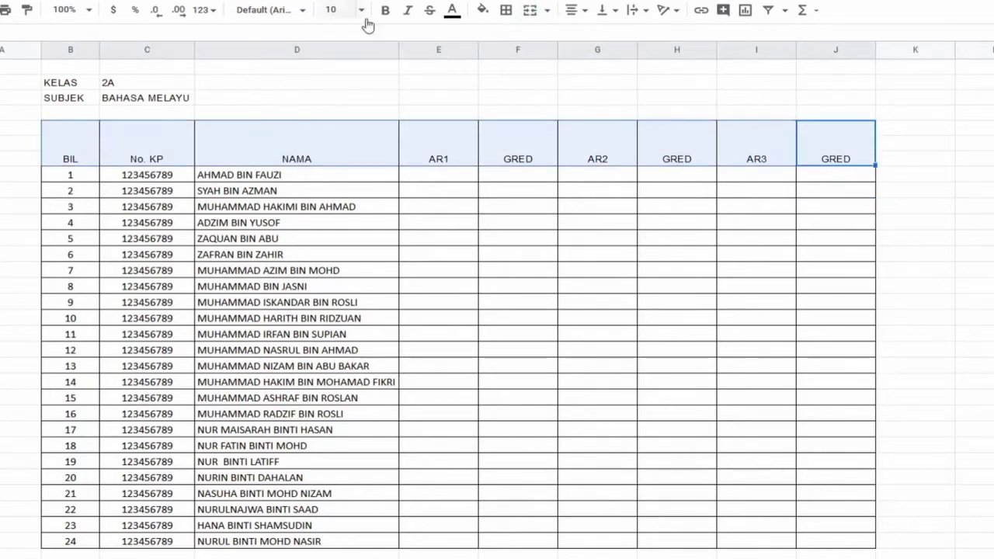
# Vertically centre the heading labels and autofit column D to the longest name
pyautogui.click(607, 10)
pyautogui.click(621, 33)
pyautogui.click(676, 285)
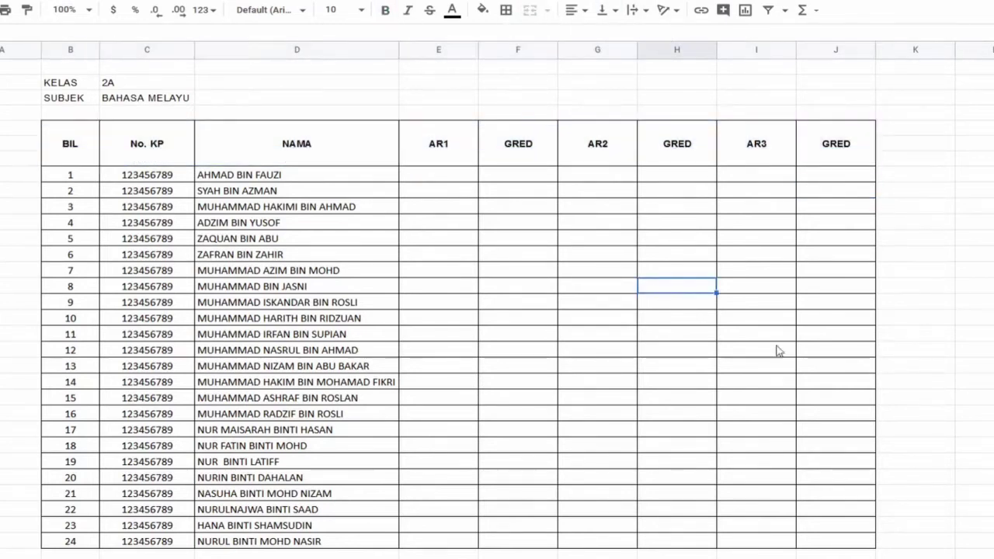
pyautogui.doubleClick(399, 52)
pyautogui.click(737, 289)
pyautogui.hscroll(2, 860, 245)
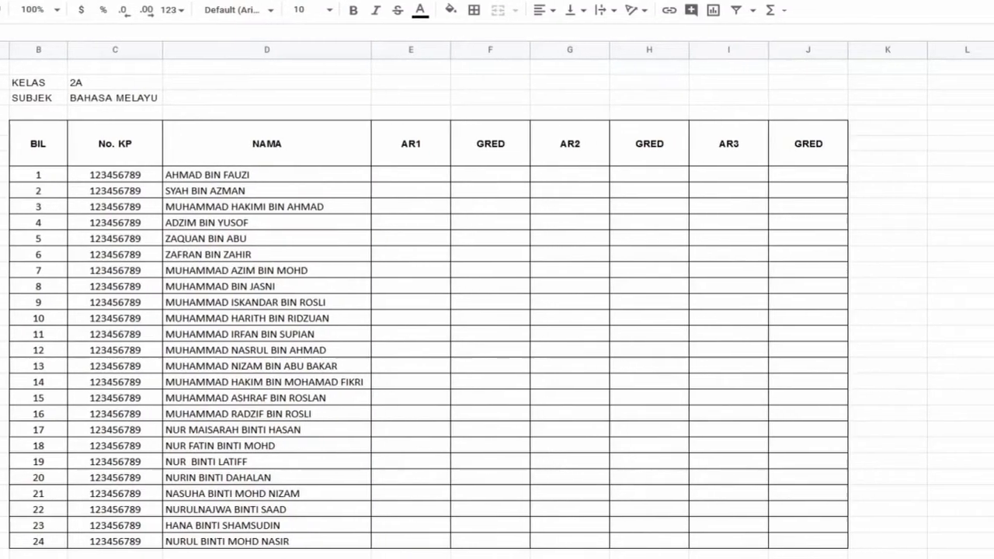
pyautogui.click(983, 311)
# Type a MARKAH/GRED table with rows from 0 F to 95 A+, including 40 E, 70 B, 80 A
pyautogui.hscroll(3, 921, 308)
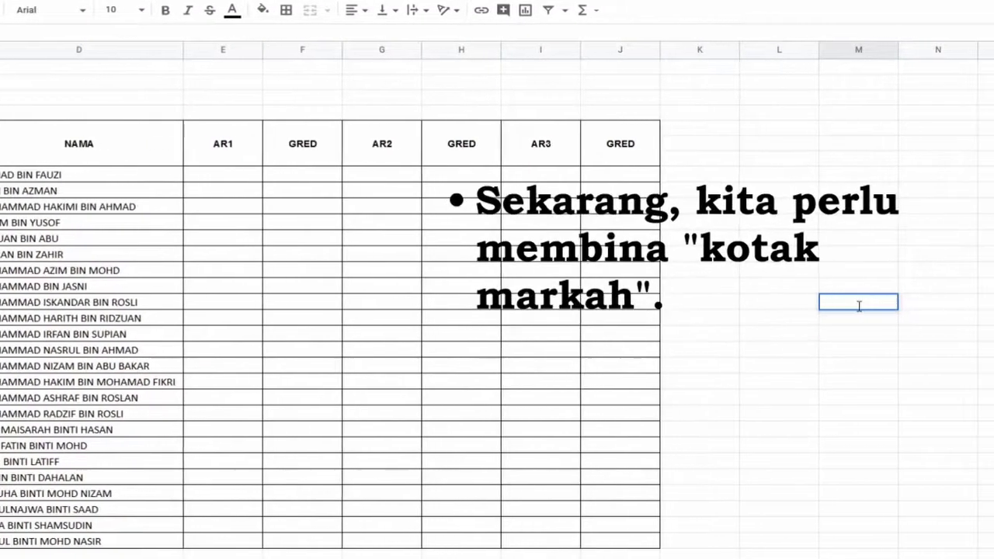
pyautogui.write('MARKAH')
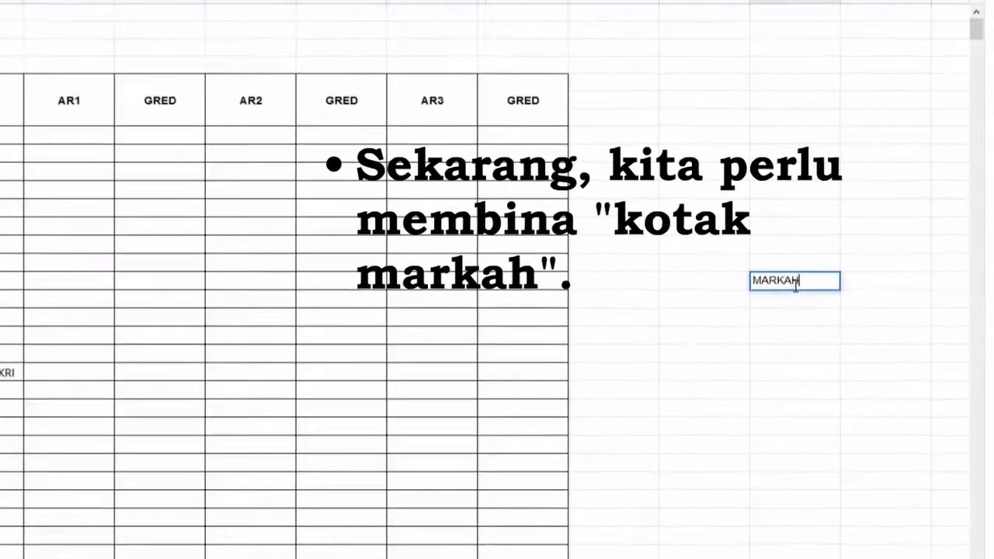
pyautogui.press('Tab')
pyautogui.write('GRED')
pyautogui.press('Return')
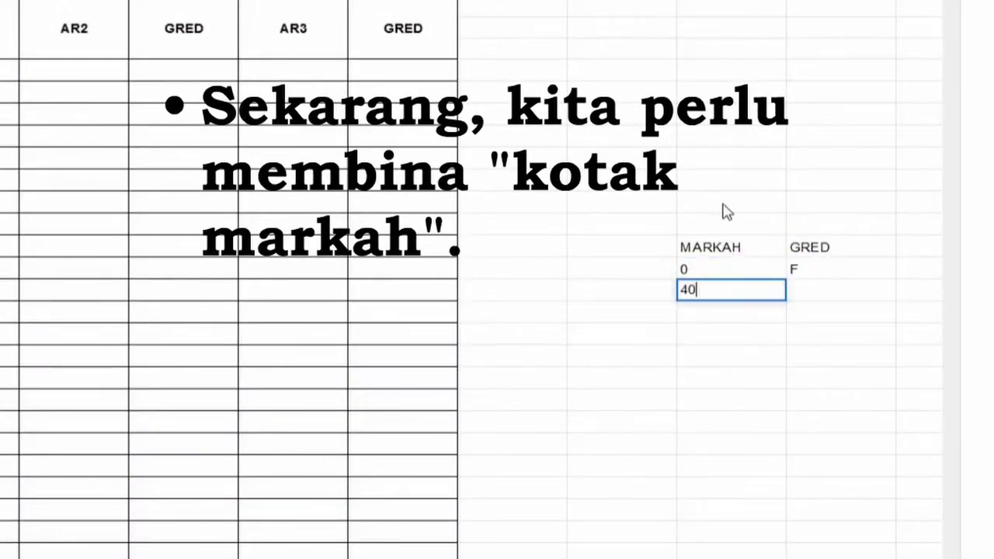
pyautogui.press('Tab')
pyautogui.write('E')
pyautogui.press('Return')
pyautogui.write('70\tB')
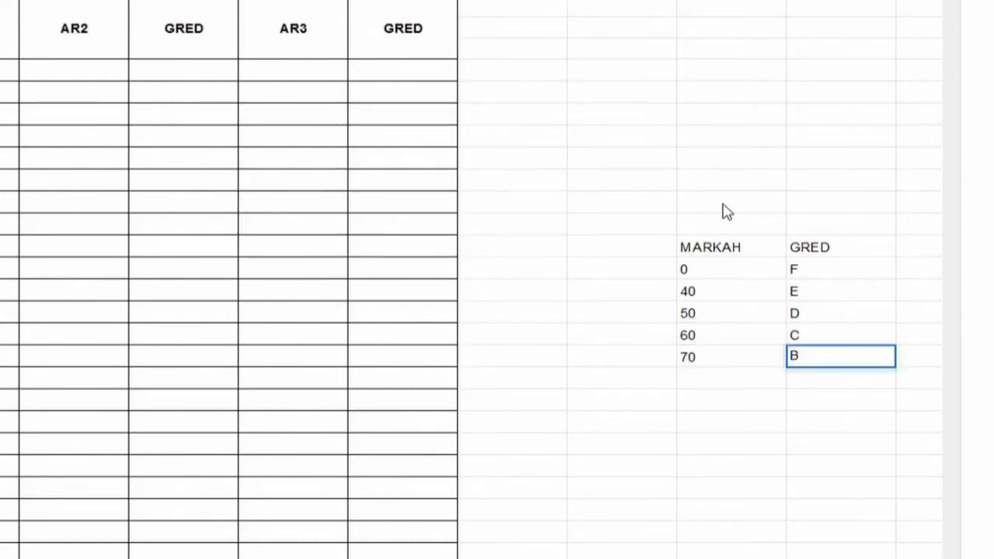
pyautogui.press('Return')
pyautogui.write('80\tA')
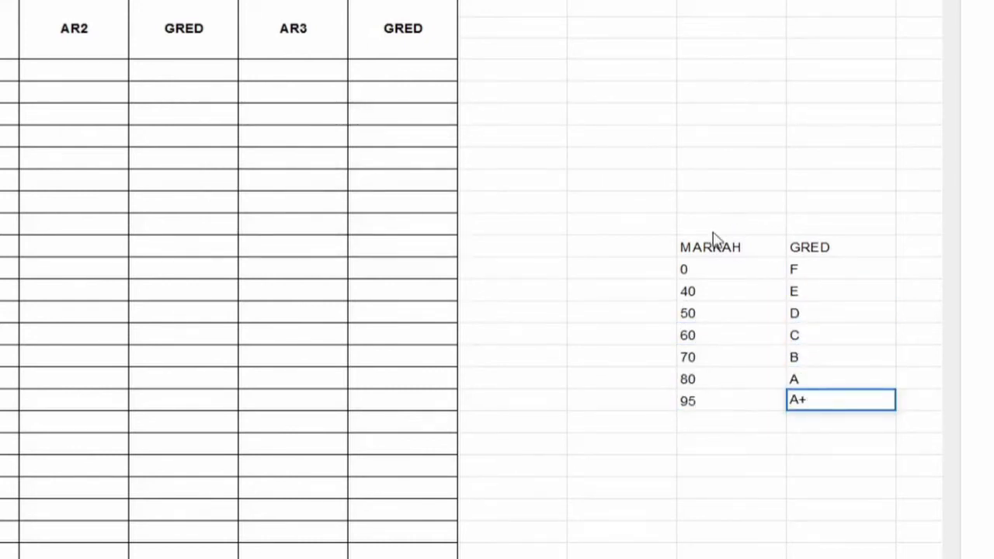
# Centre the grade table's contents and give every cell borders
pyautogui.moveTo(715, 241); pyautogui.dragTo(839, 400)
pyautogui.hotkey('ctrl', 'shift', 'e')
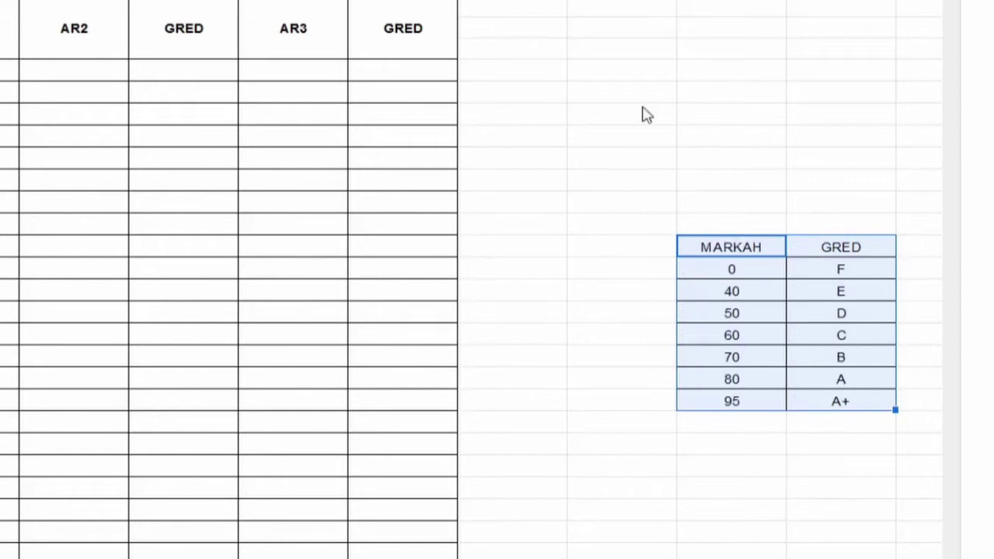
pyautogui.hotkey('alt', 'shift', '7')
pyautogui.moveTo(839, 247); pyautogui.dragTo(728, 256)
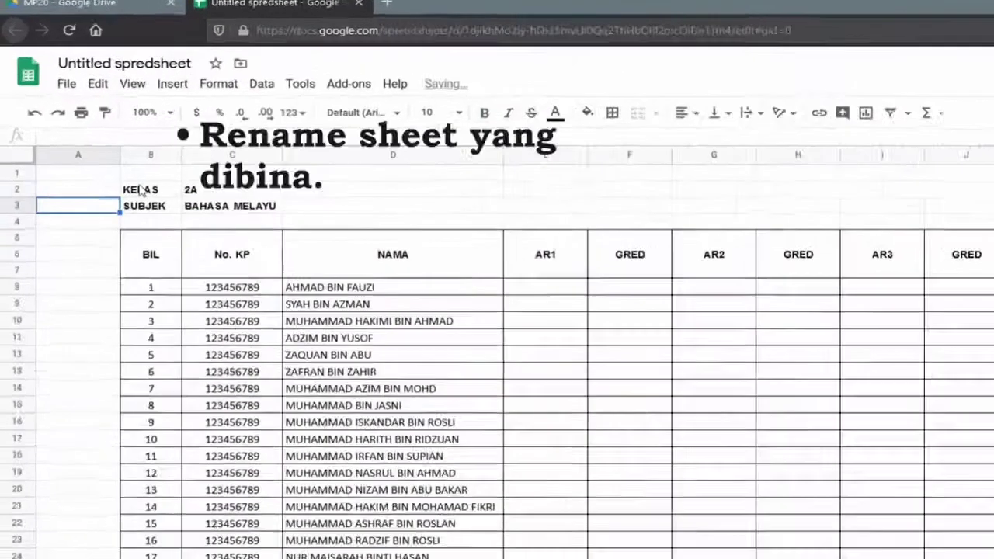
# Rename the spreadsheet to 2A BAHASA MELAYU
pyautogui.doubleClick(176, 67)
pyautogui.tripleClick(175, 67)
pyautogui.write('2A B')
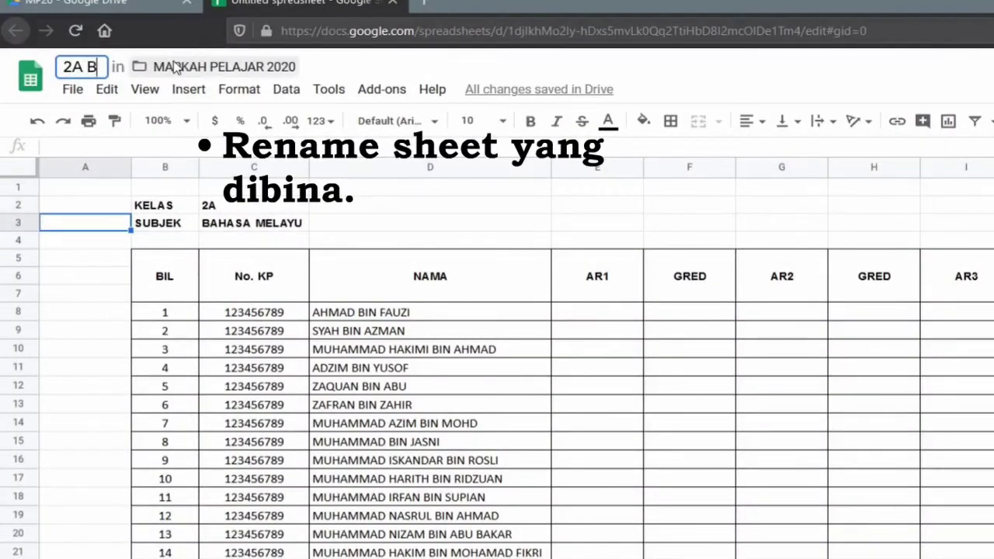
pyautogui.write('AHASA MELAYU')
pyautogui.click(528, 242)
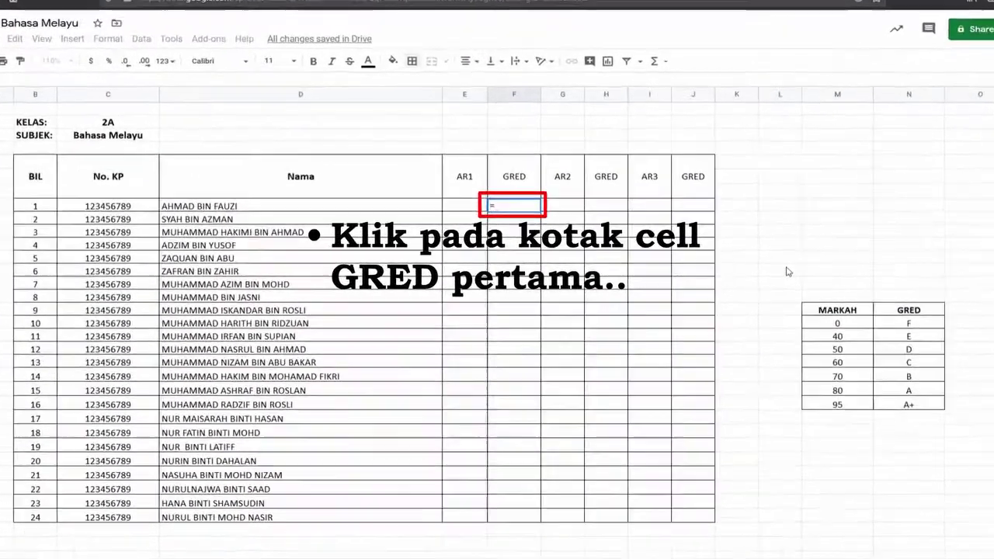
# Enter =LOOKUP(E8,M17:N23) in F8 to grade the first pupil's AR1 mark
pyautogui.write('=')
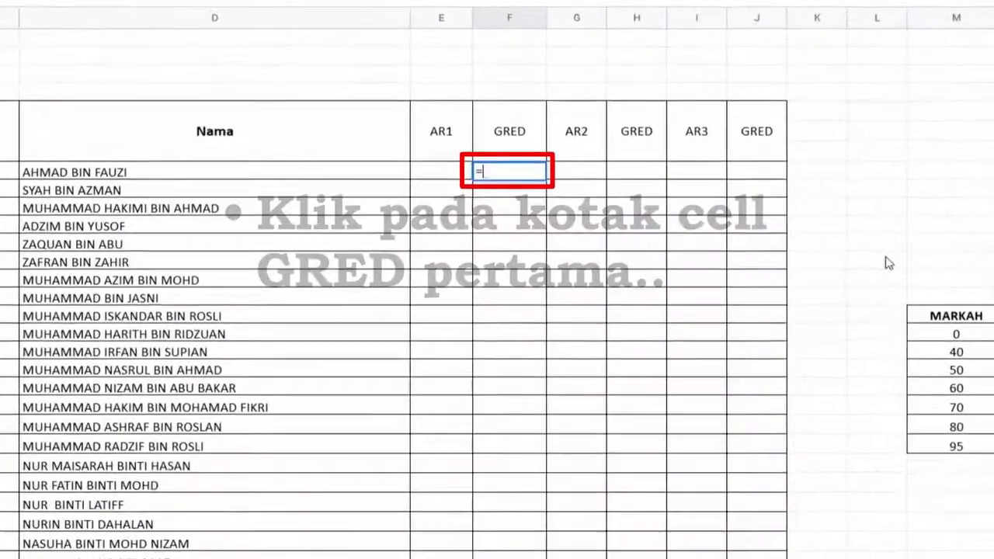
pyautogui.write('LOOKUP')
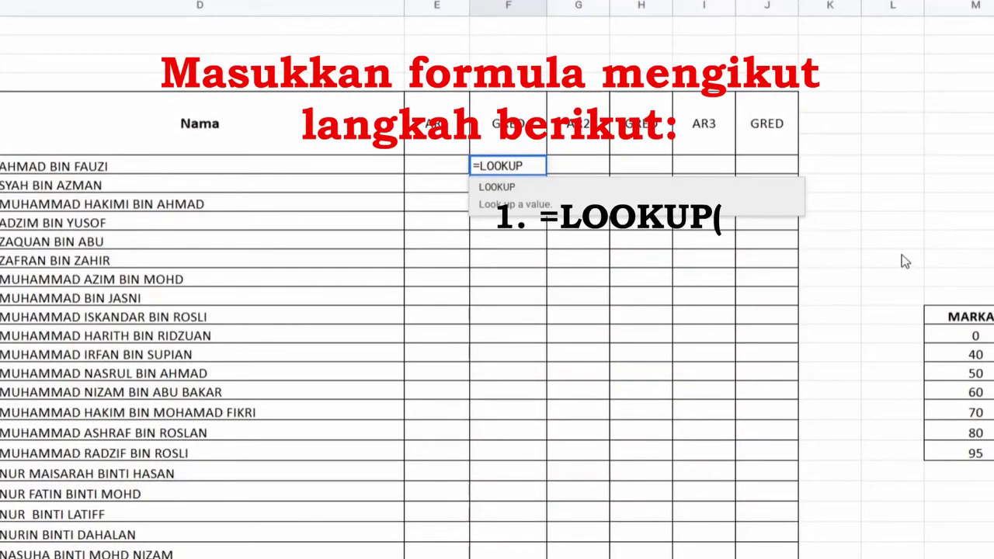
pyautogui.write('(')
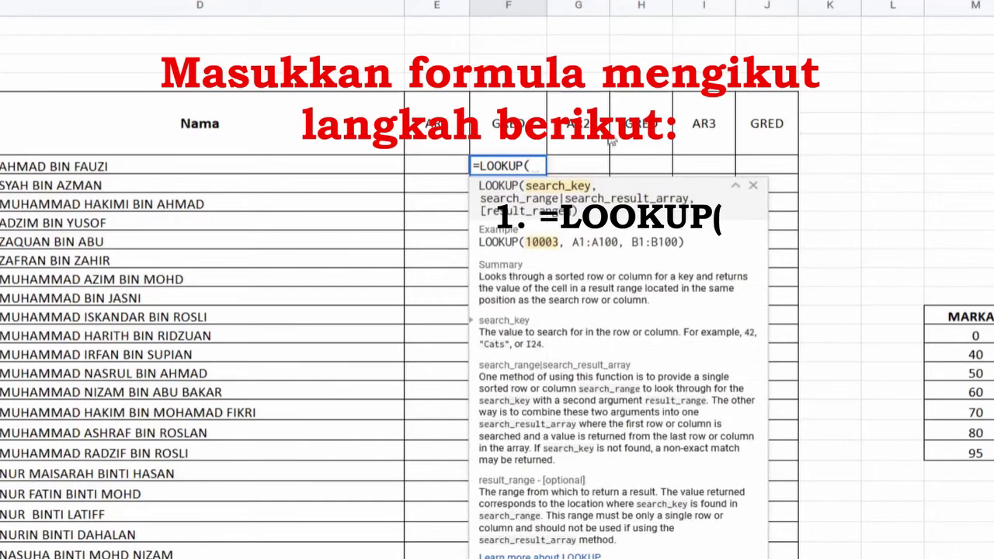
pyautogui.click(432, 167)
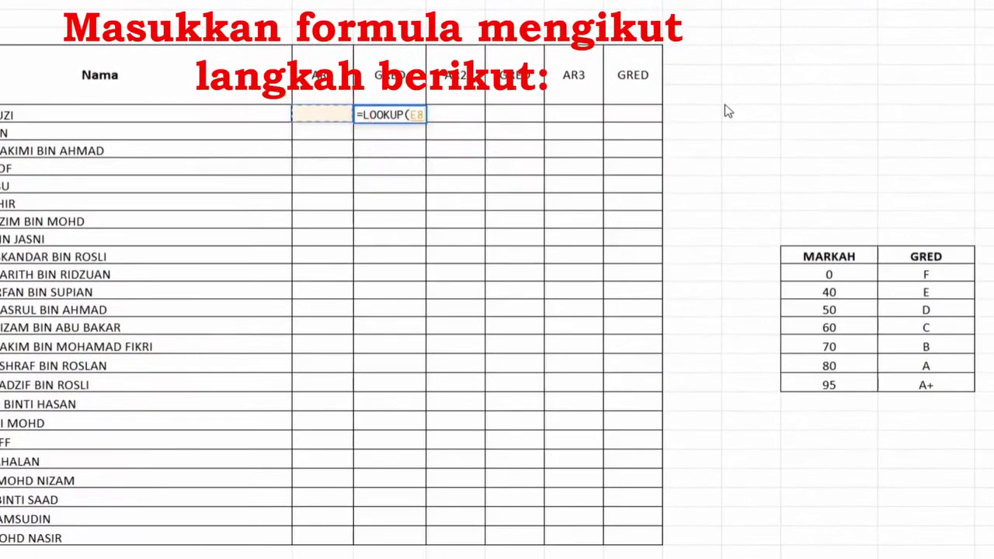
pyautogui.write(',')
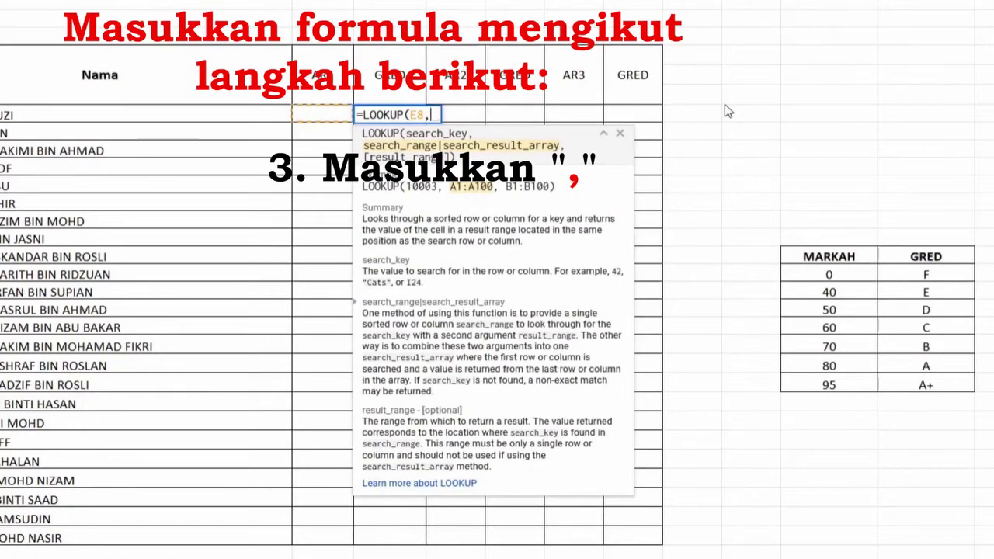
pyautogui.moveTo(829, 275); pyautogui.dragTo(935, 385)
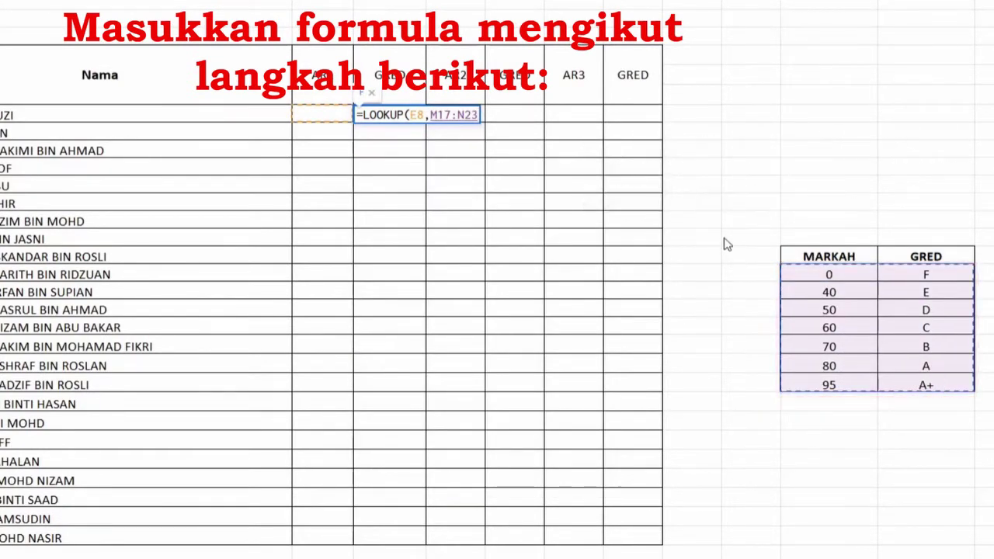
pyautogui.write(')')
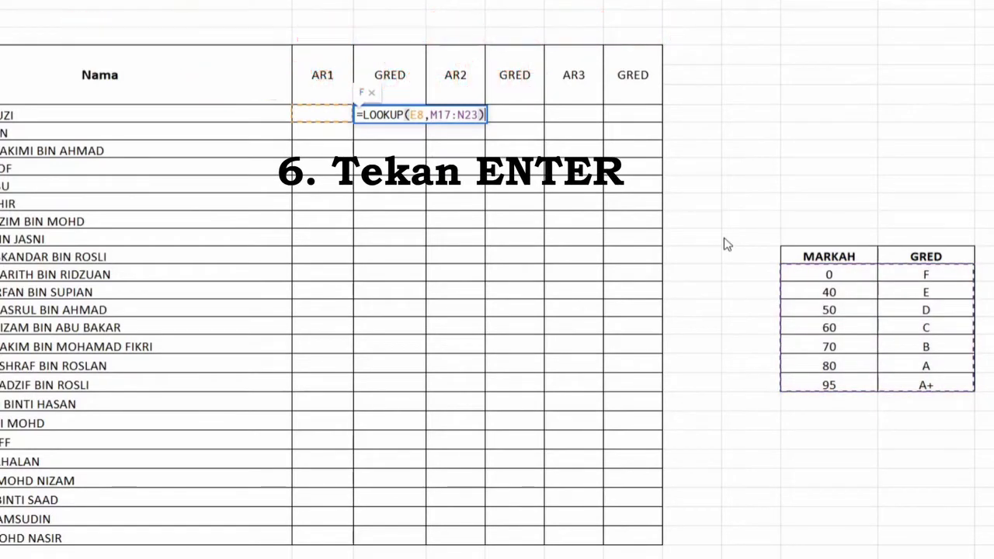
pyautogui.press('Return')
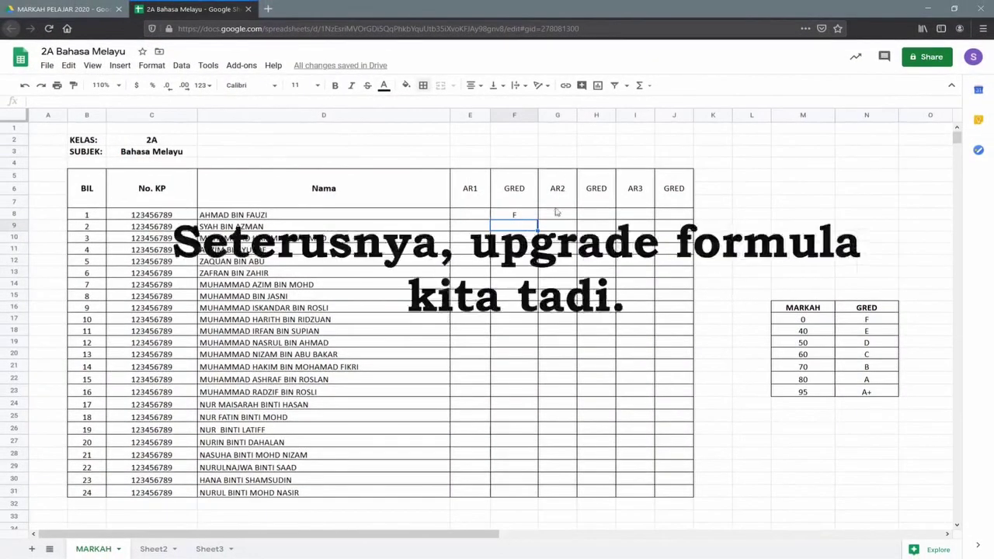
# Make F8's lookup range absolute so the formula reads =LOOKUP(E8,$M$17:$N$23)
pyautogui.click(526, 214)
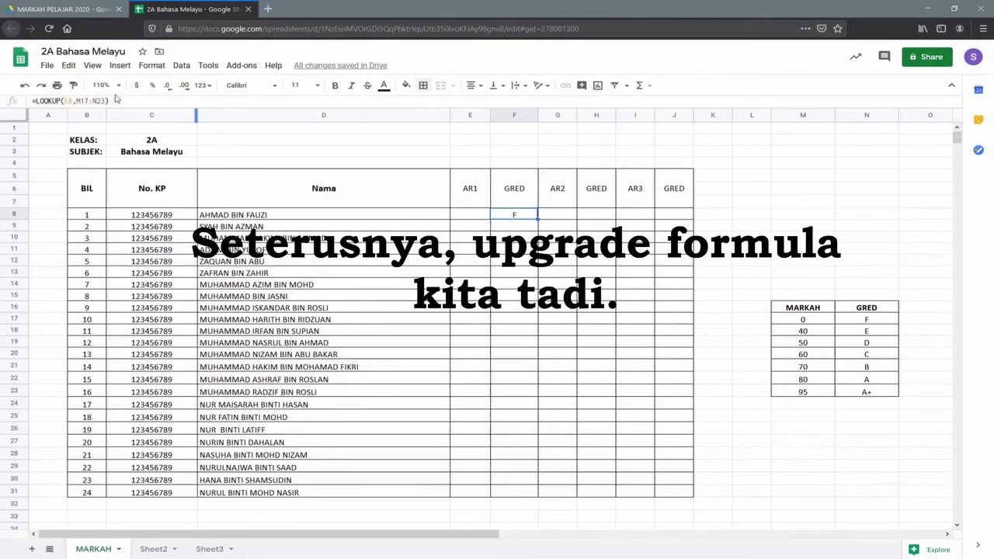
pyautogui.click(75, 100)
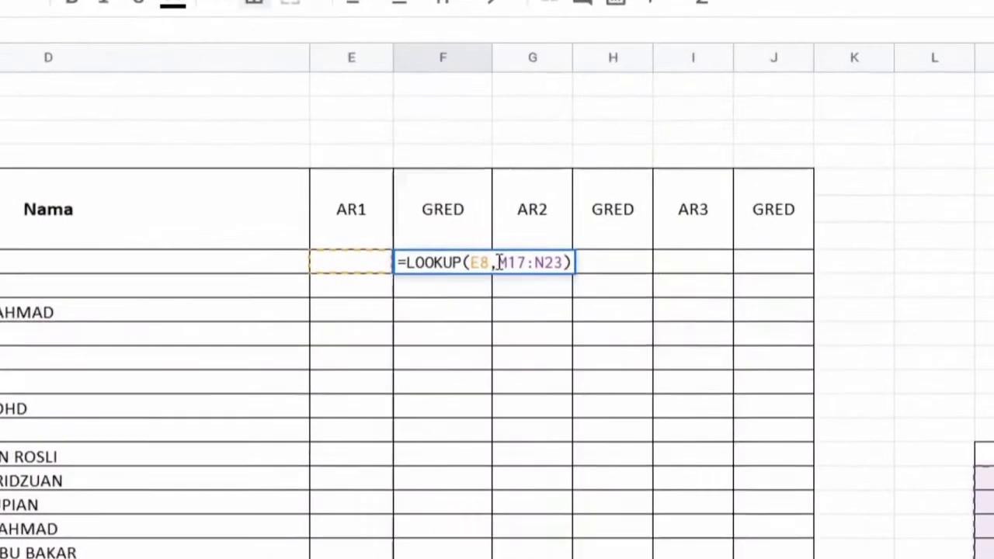
pyautogui.click(499, 262)
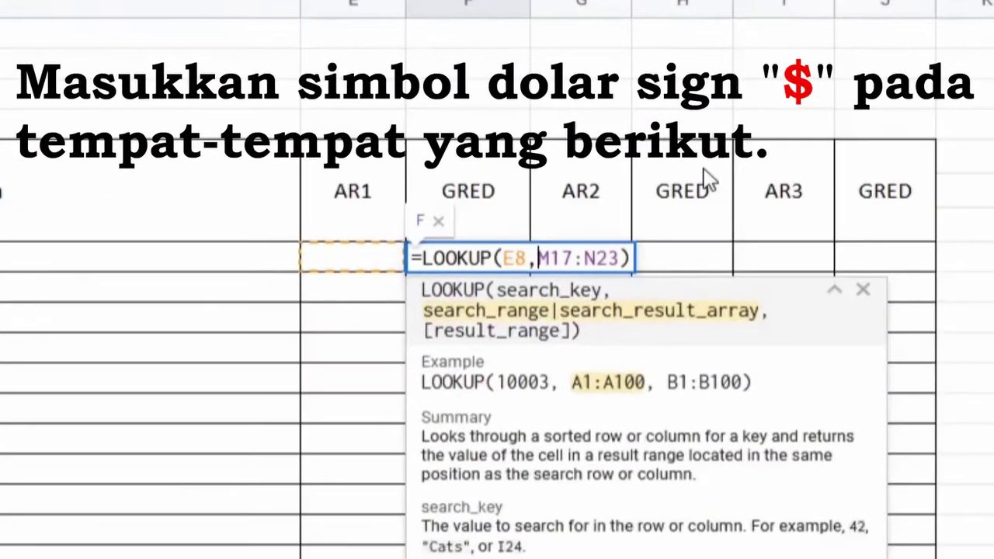
pyautogui.write('$M')
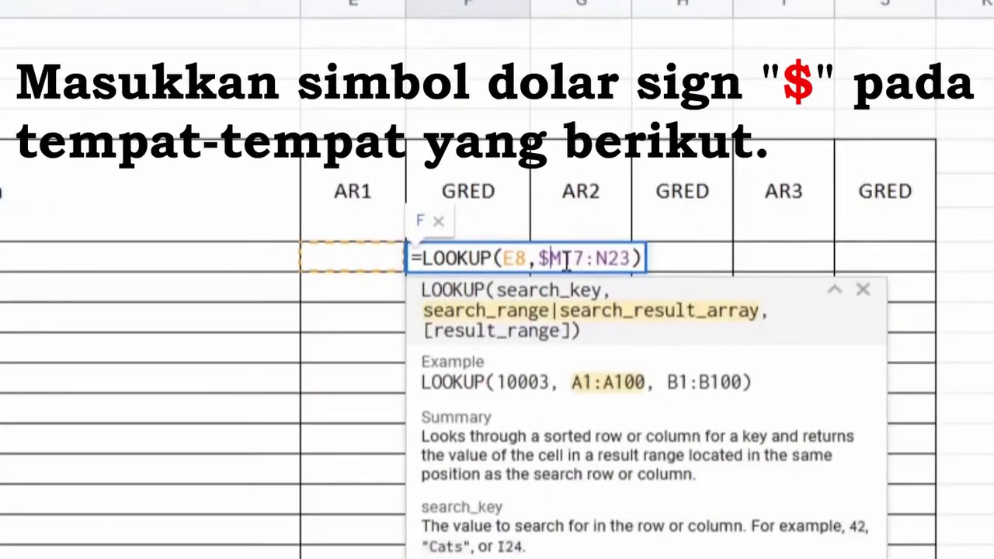
pyautogui.write('$')
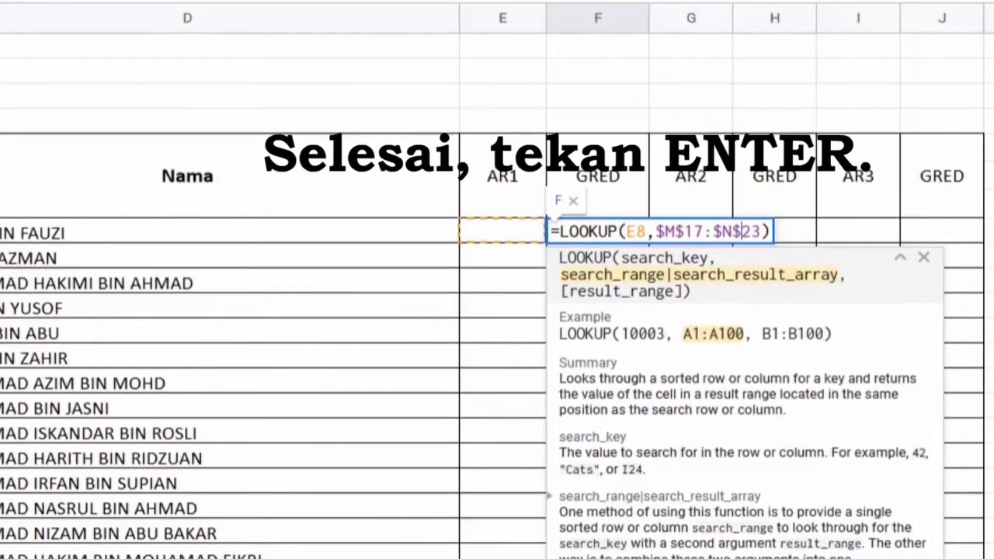
pyautogui.press('Return')
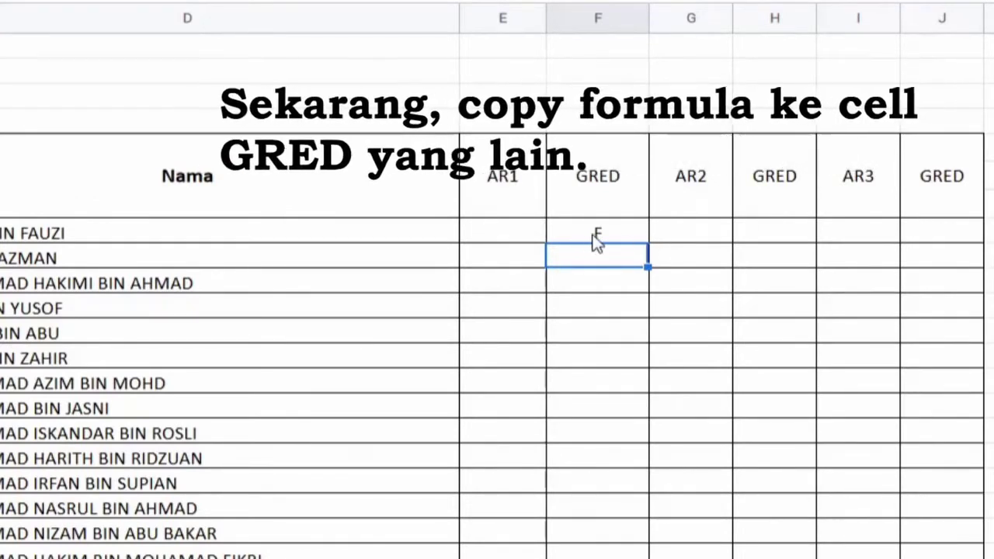
# Copy the F8 grade formula down the GRED column to the last student row
pyautogui.click(597, 237)
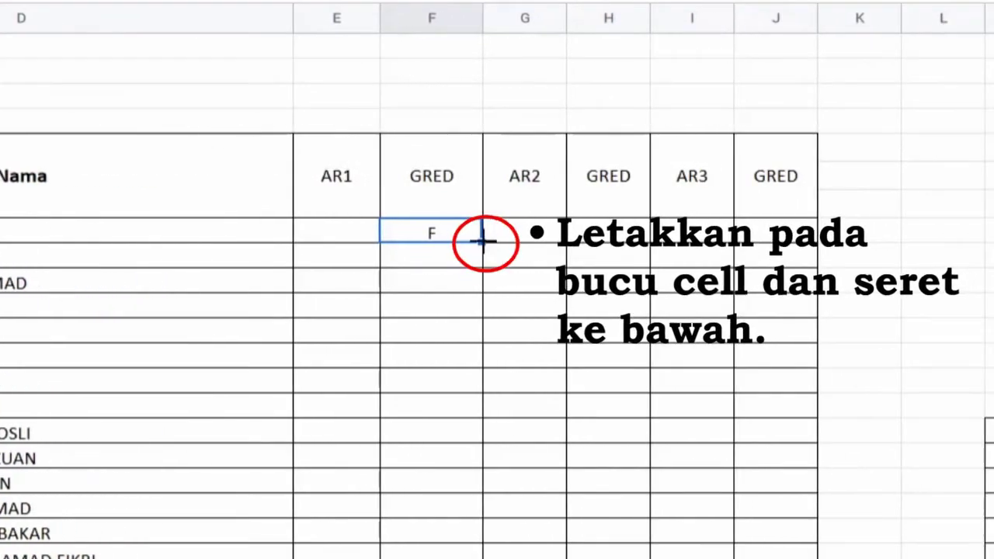
pyautogui.moveTo(482, 242); pyautogui.dragTo(503, 465)
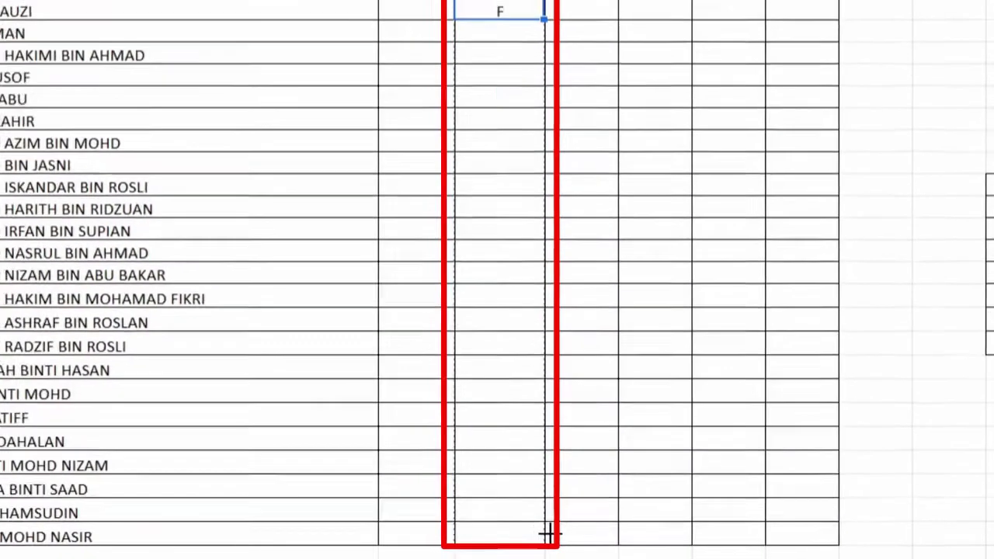
pyautogui.moveTo(490, 528); pyautogui.dragTo(592, 542)
pyautogui.click(651, 203)
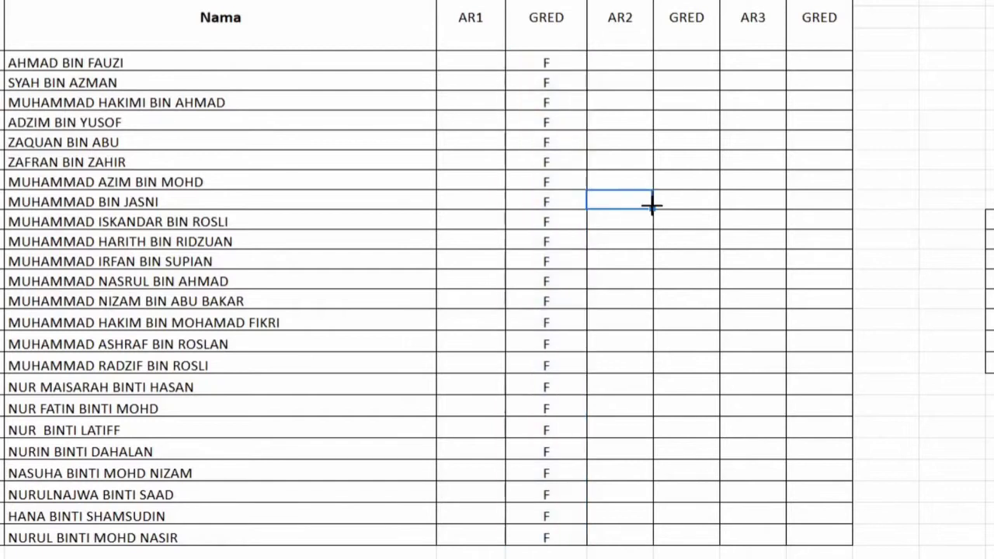
# Enter AR1 marks in column E for all 24 students, from 50, 40, 35 through 71 and 20
pyautogui.write('50')
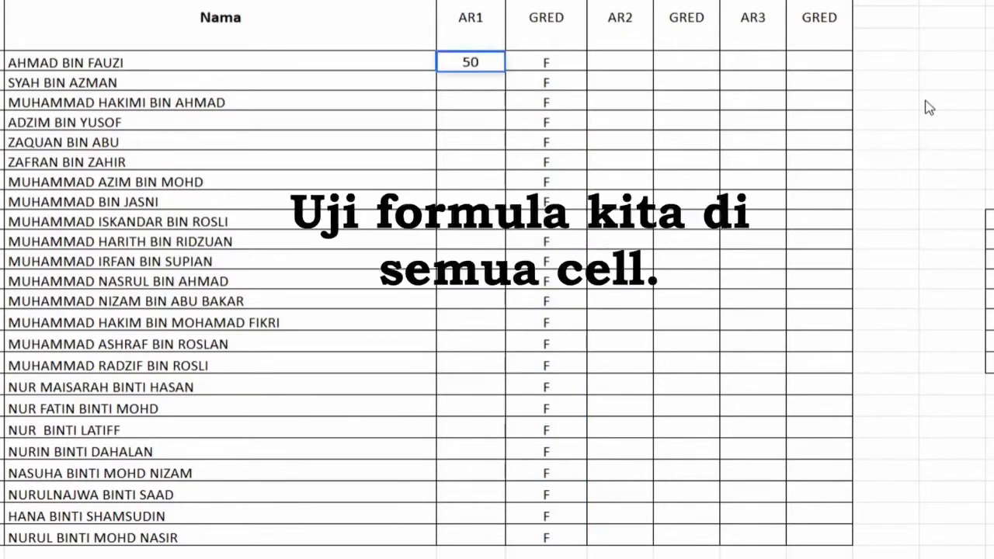
pyautogui.press('Return')
pyautogui.write('40')
pyautogui.press('Return')
pyautogui.write('35 ')
pyautogui.write('65 8')
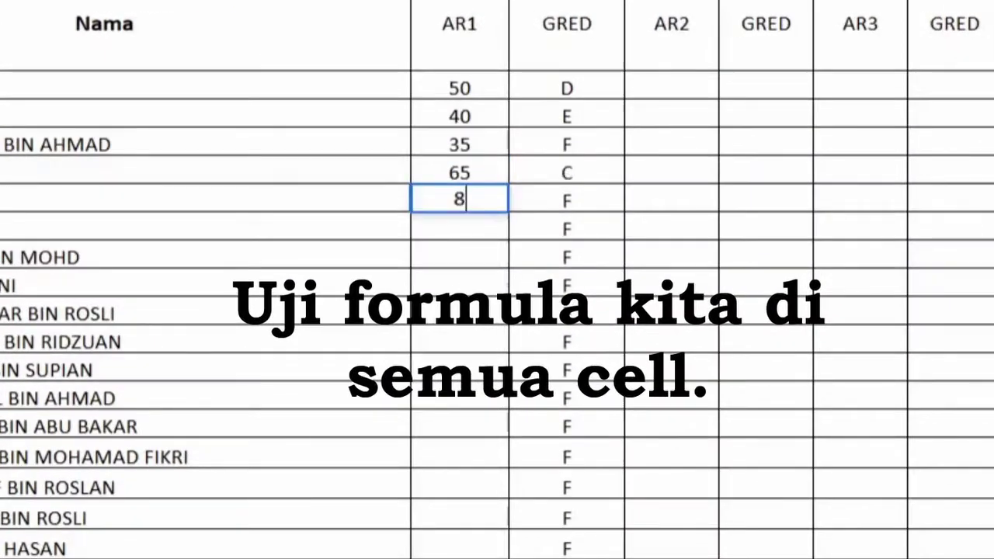
pyautogui.write('5 75 90 95 5')
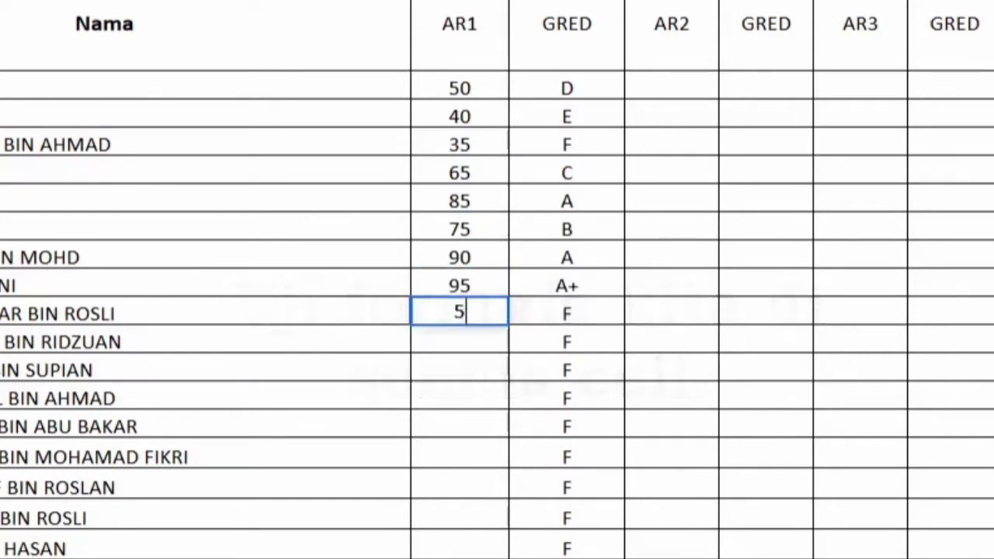
pyautogui.write('5 43 21 61 67 ')
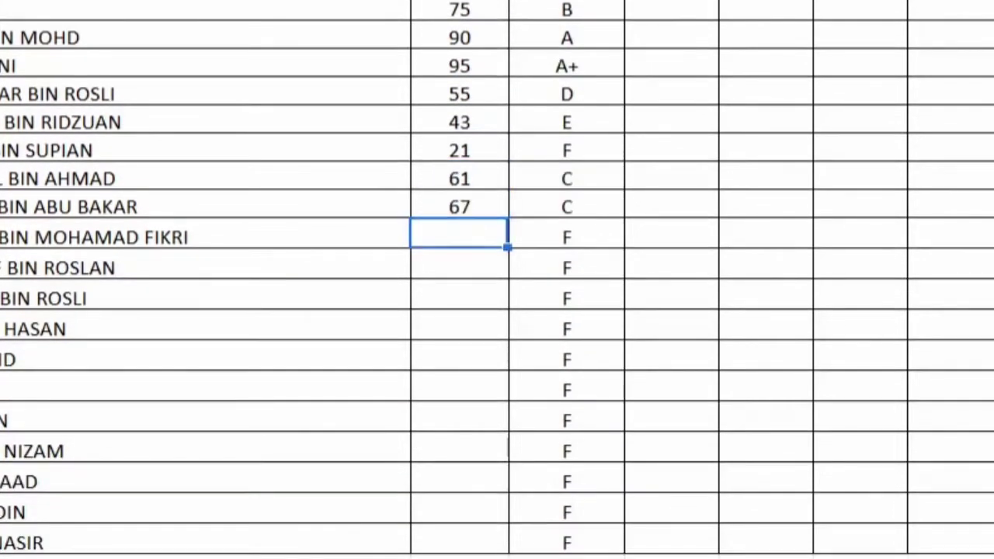
pyautogui.write('1 34')
pyautogui.press('Return')
pyautogui.write('9')
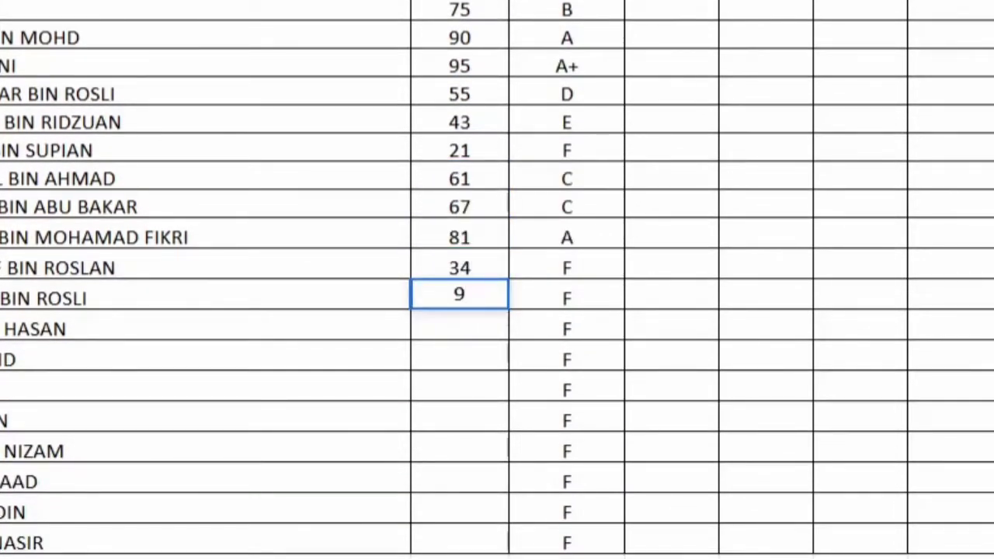
pyautogui.write('1')
pyautogui.press('Return')
pyautogui.write('3 43 48')
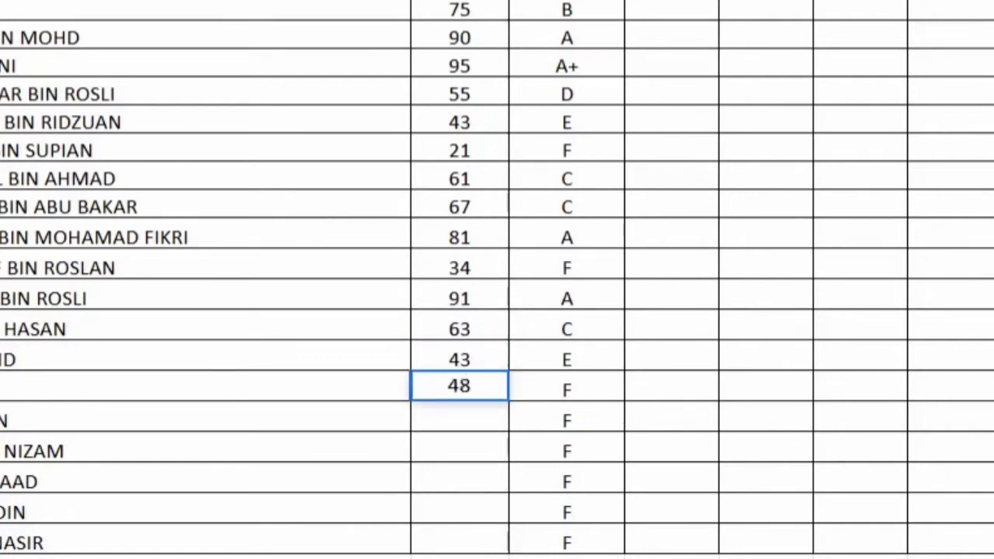
pyautogui.write(' 45')
pyautogui.press('Return')
pyautogui.write('73')
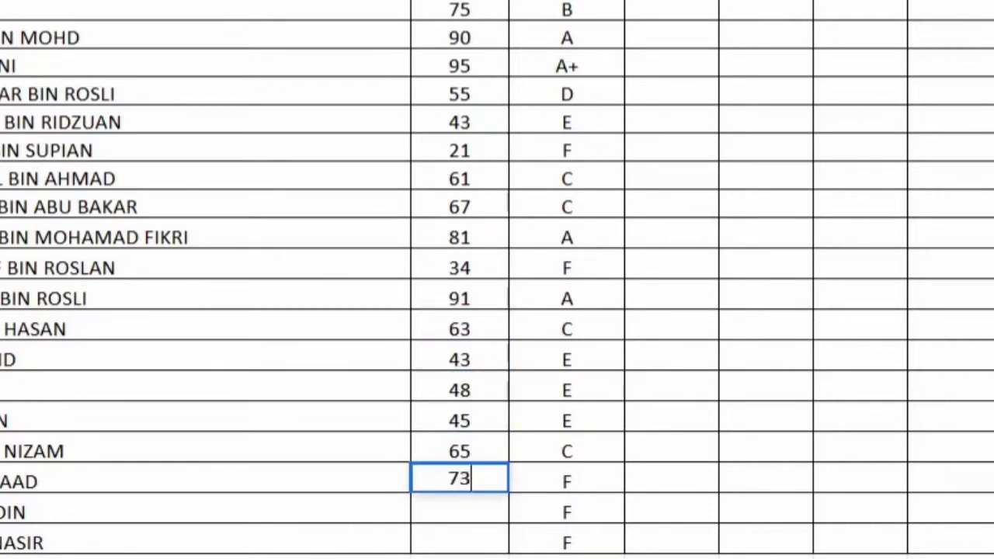
pyautogui.press('Return')
pyautogui.write('71')
pyautogui.press('Return')
pyautogui.write('0')
pyautogui.press('Return')
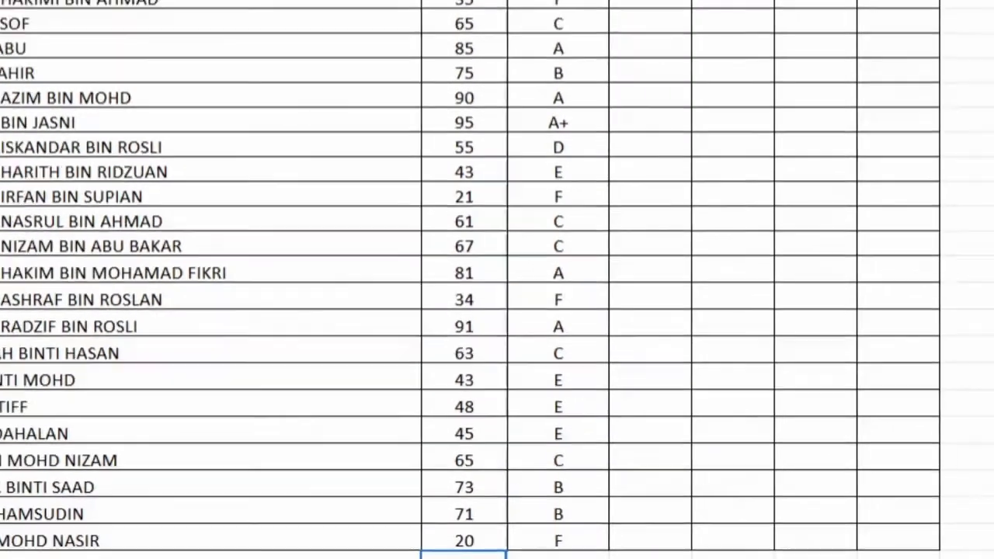
pyautogui.click(928, 105)
pyautogui.click(546, 62)
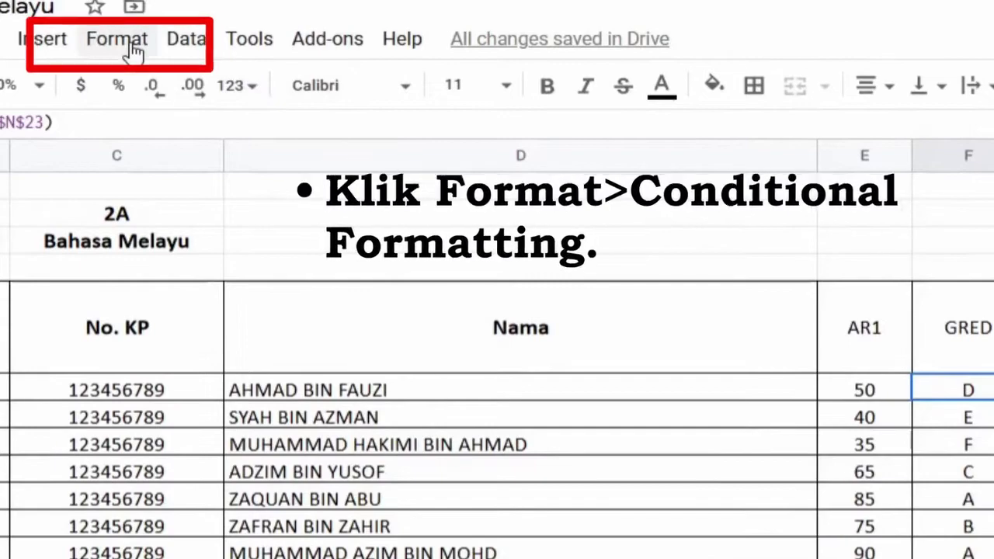
# Start a conditional formatting rule and replace its F8 range with F8:F31
pyautogui.click(104, 17)
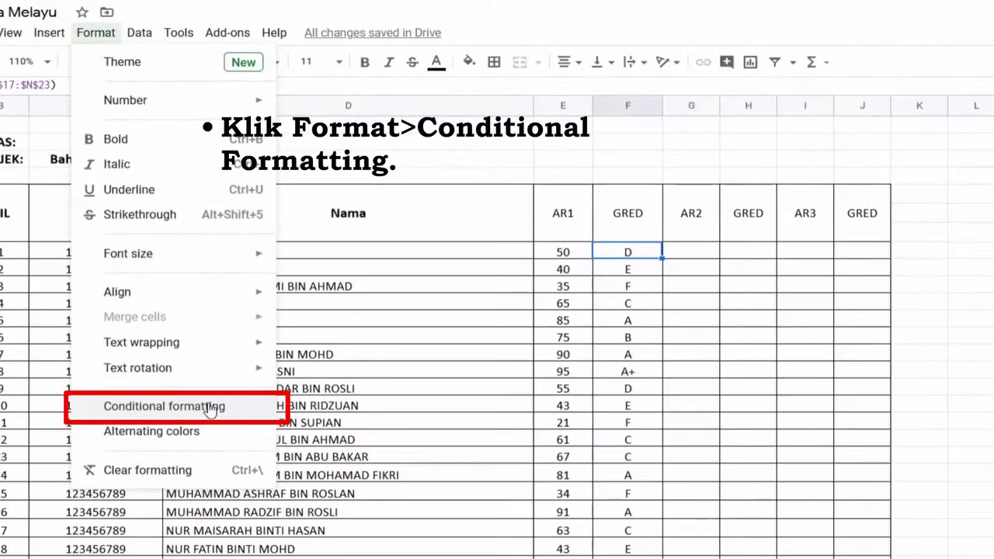
pyautogui.click(210, 409)
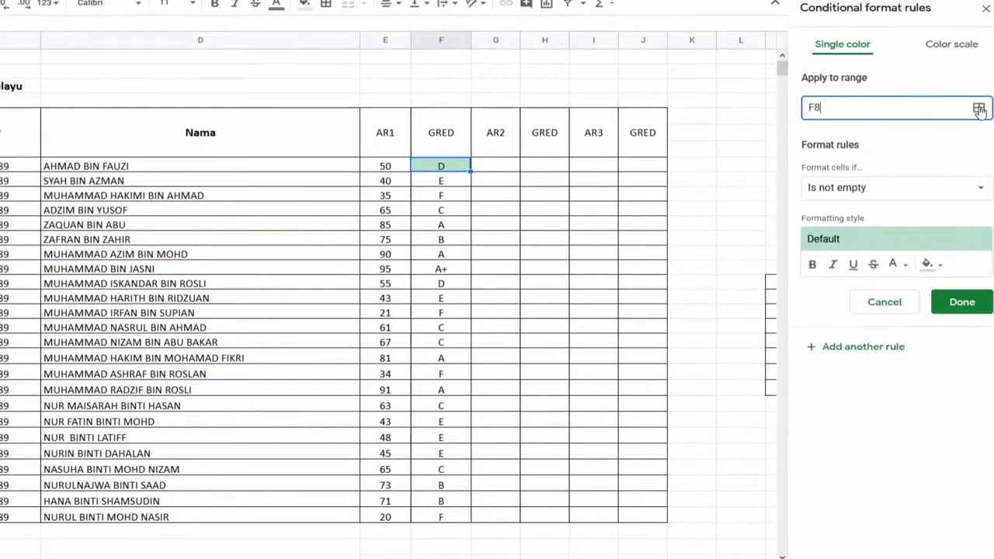
pyautogui.click(980, 111)
pyautogui.click(399, 298)
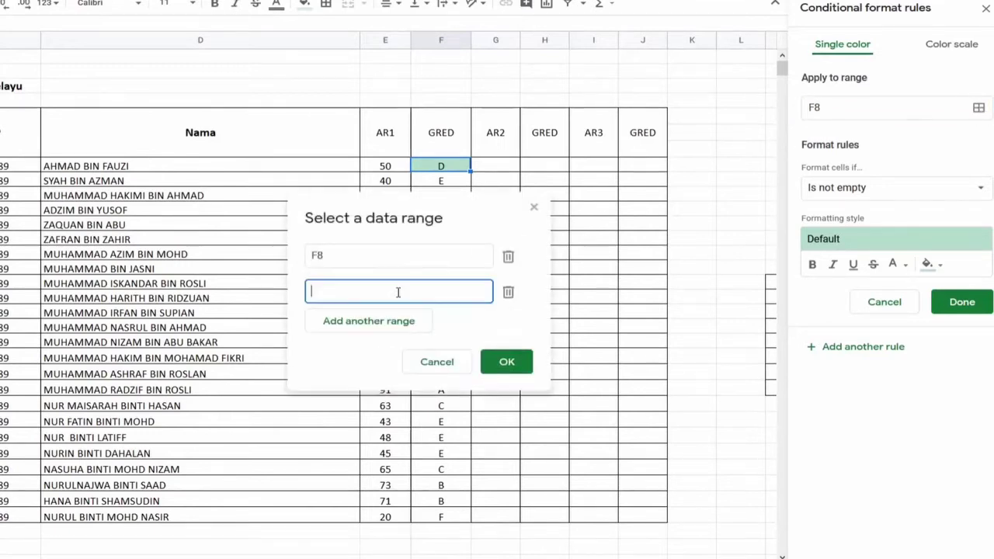
pyautogui.moveTo(428, 211); pyautogui.dragTo(727, 204)
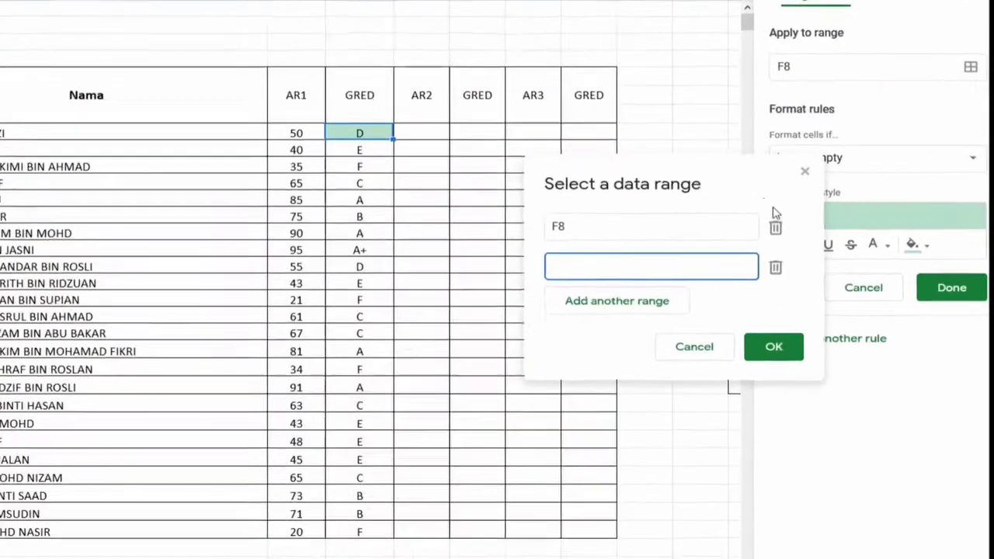
pyautogui.click(750, 211)
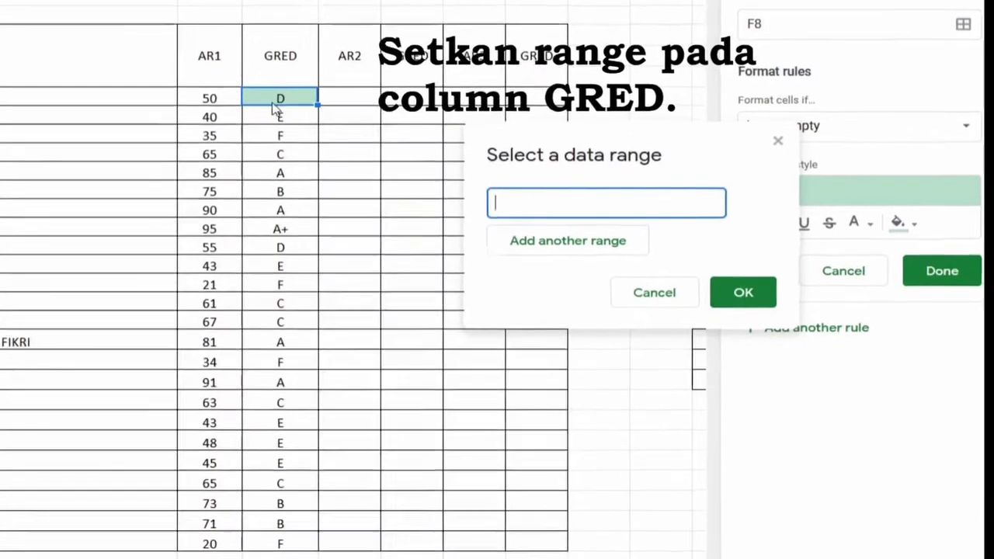
pyautogui.moveTo(270, 90)
pyautogui.mouseDown()
pyautogui.moveTo(281, 241)
pyautogui.moveTo(271, 546)
pyautogui.mouseUp()
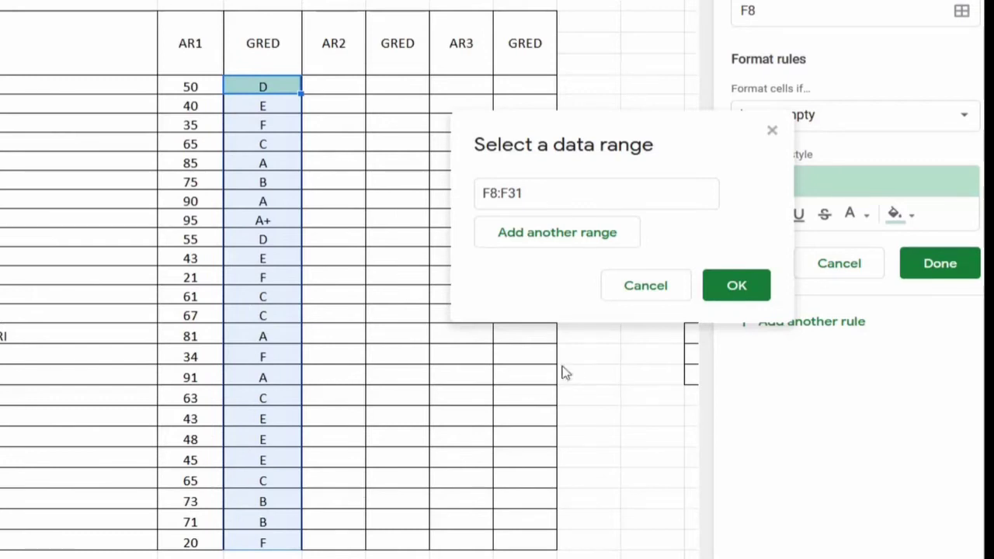
# Confirm the F8:F31 range, remove the default fill, and match text exactly F
pyautogui.click(734, 289)
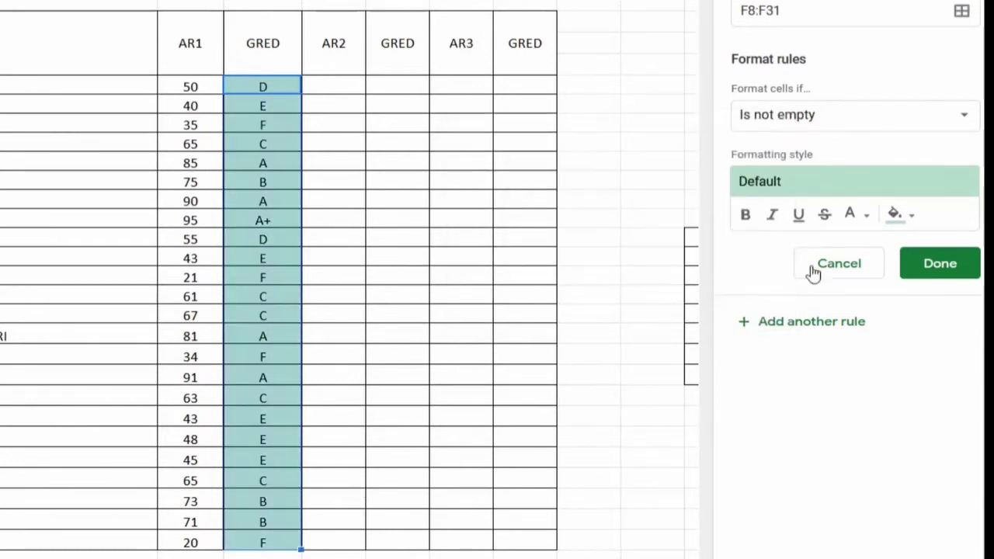
pyautogui.click(905, 217)
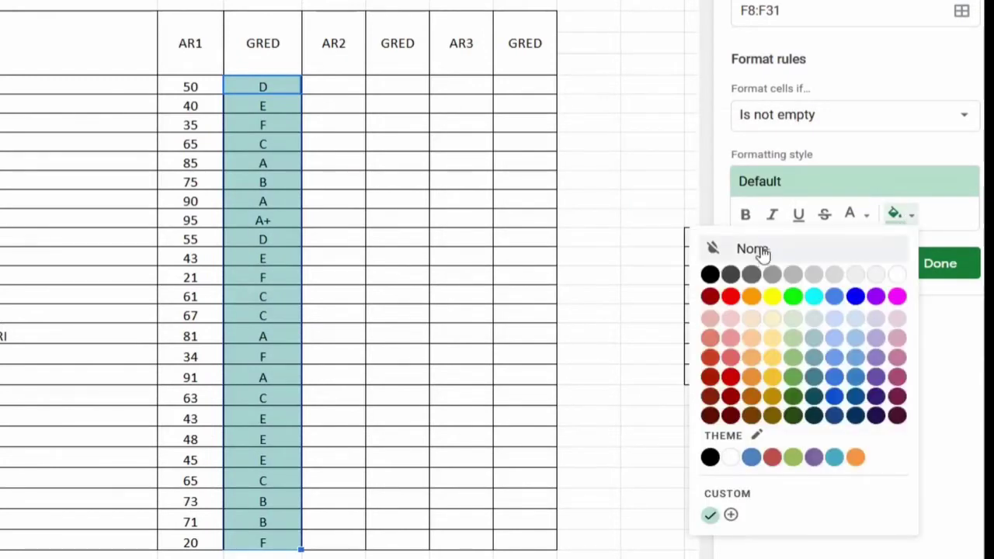
pyautogui.click(767, 252)
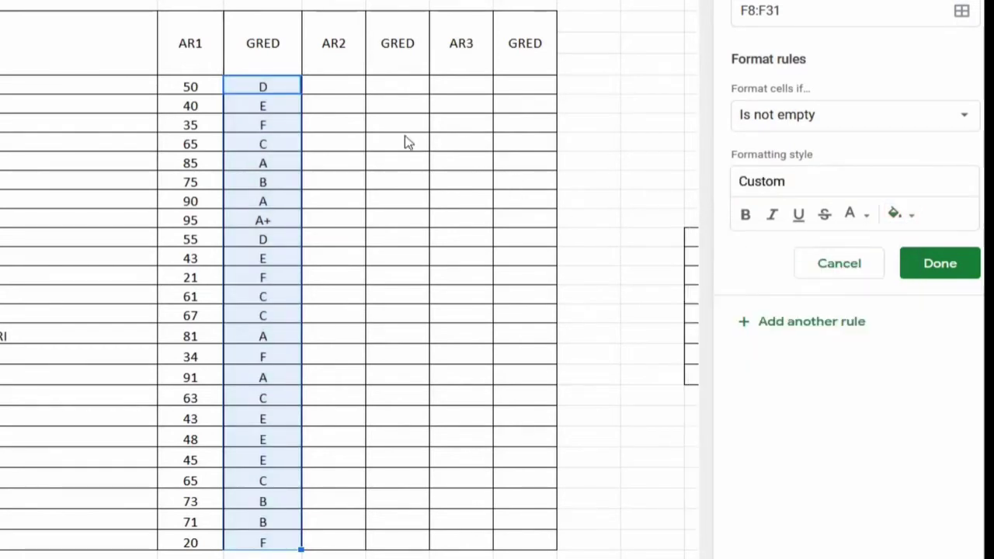
pyautogui.click(284, 89)
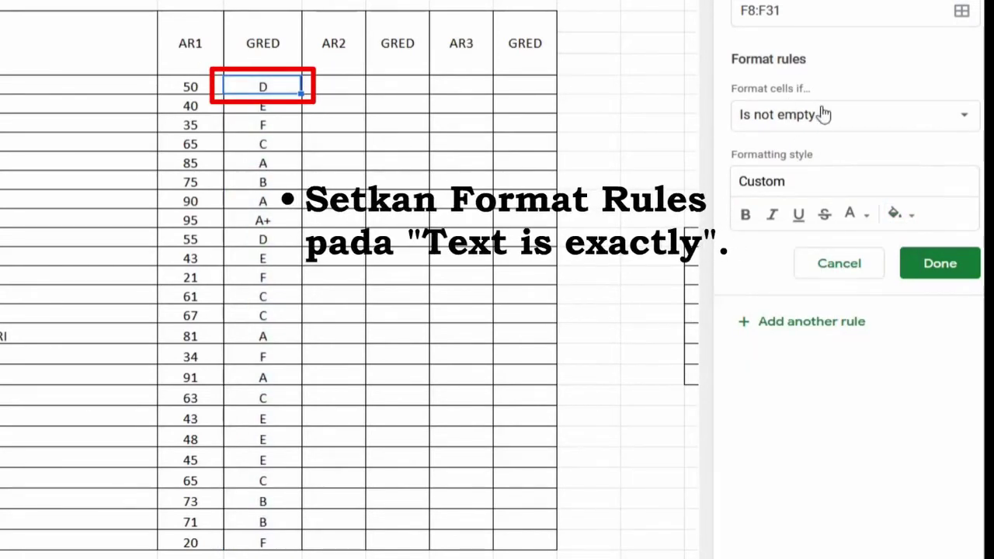
pyautogui.click(825, 114)
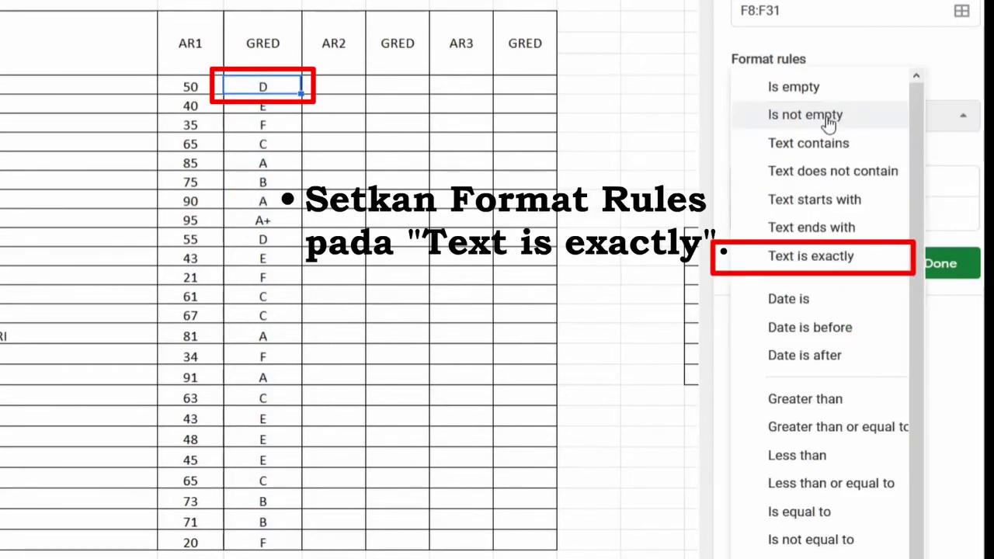
pyautogui.click(831, 256)
pyautogui.click(803, 158)
pyautogui.write('F')
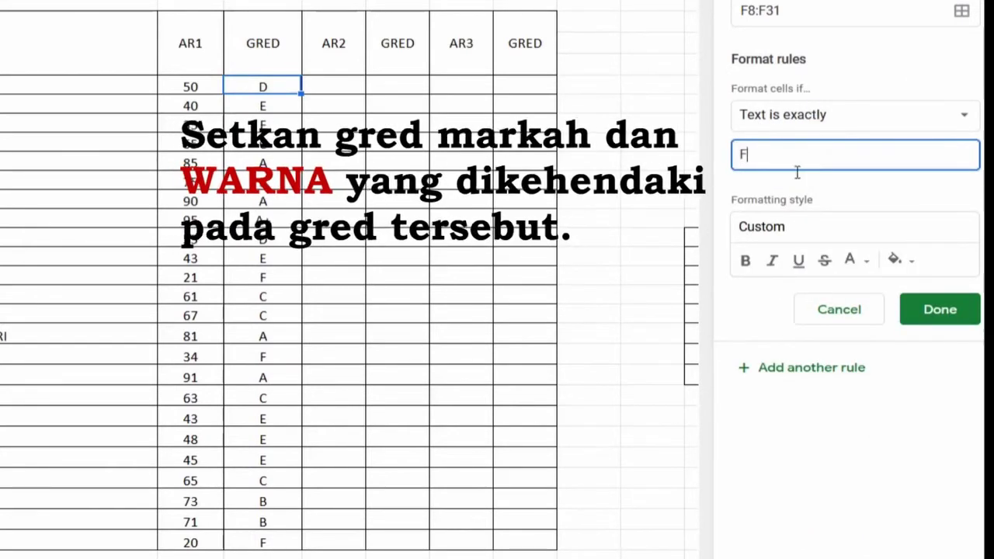
# Make the matching F grades show in bold red text
pyautogui.click(854, 261)
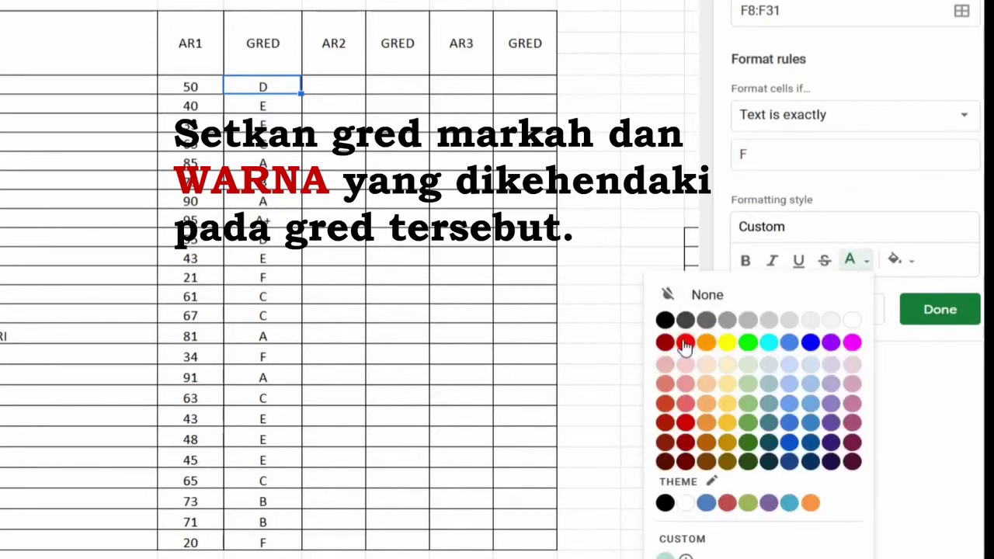
pyautogui.click(685, 343)
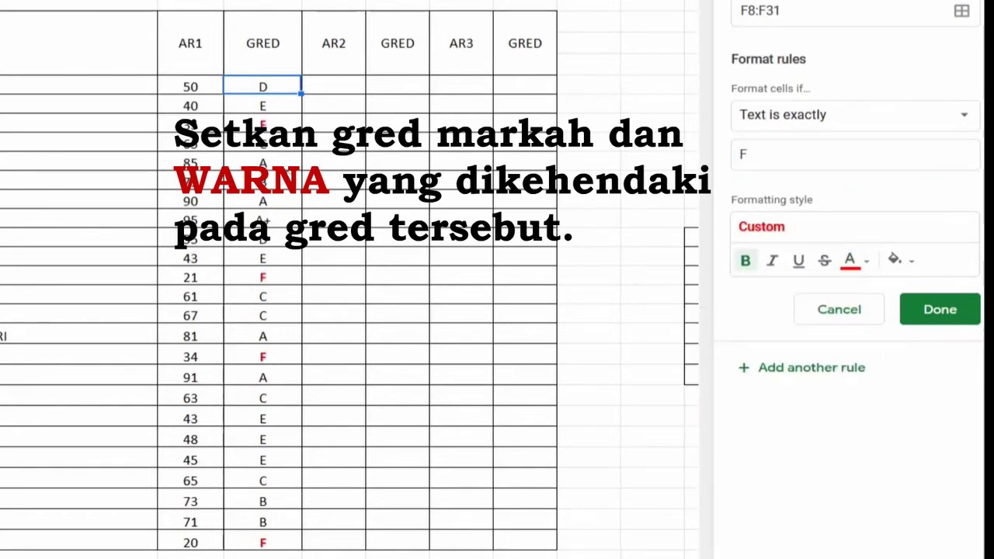
pyautogui.click(287, 125)
pyautogui.click(291, 277)
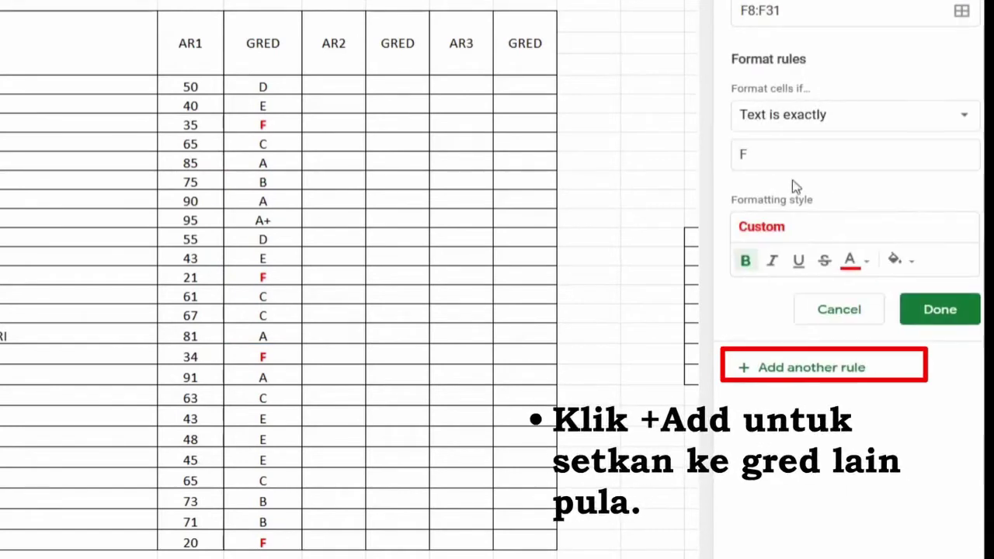
# Add exact-text rules colouring E grades orange and D grades in another colour
pyautogui.doubleClick(789, 156)
pyautogui.write('E')
pyautogui.click(856, 268)
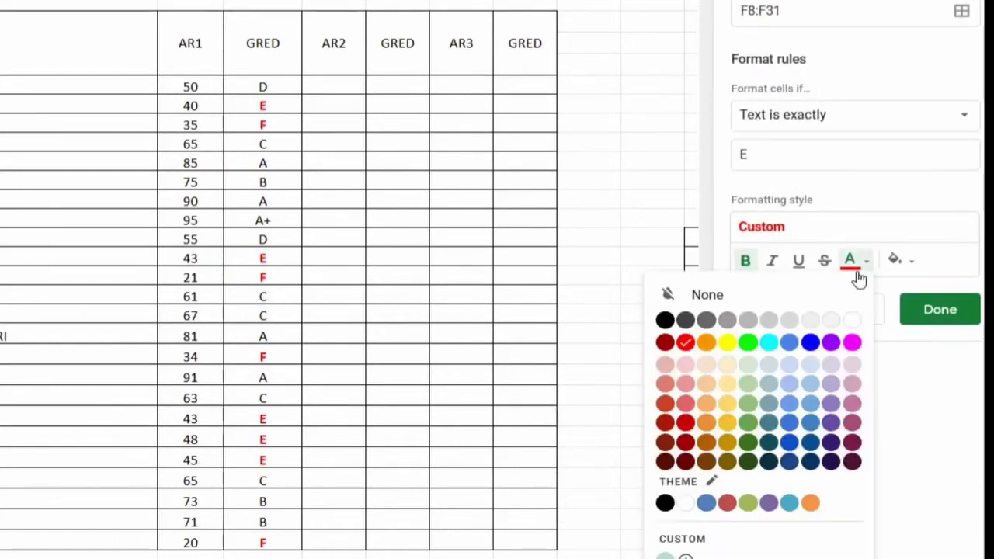
pyautogui.click(708, 343)
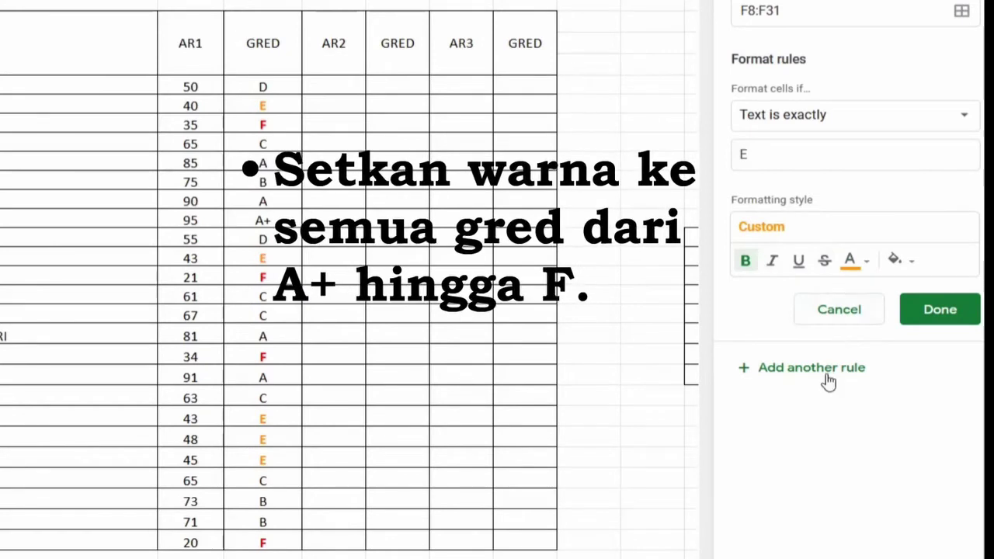
pyautogui.doubleClick(808, 157)
pyautogui.write('D')
pyautogui.click(859, 266)
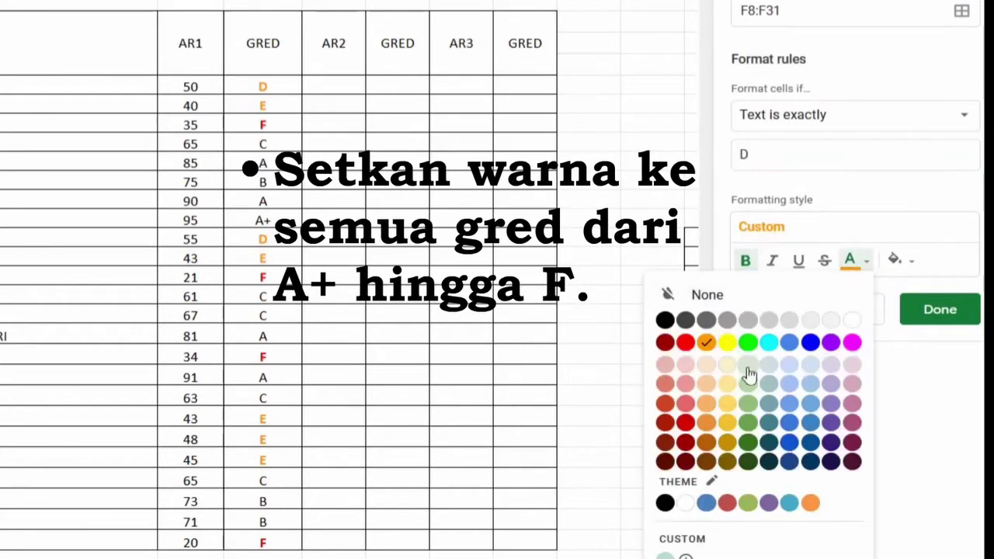
pyautogui.click(738, 439)
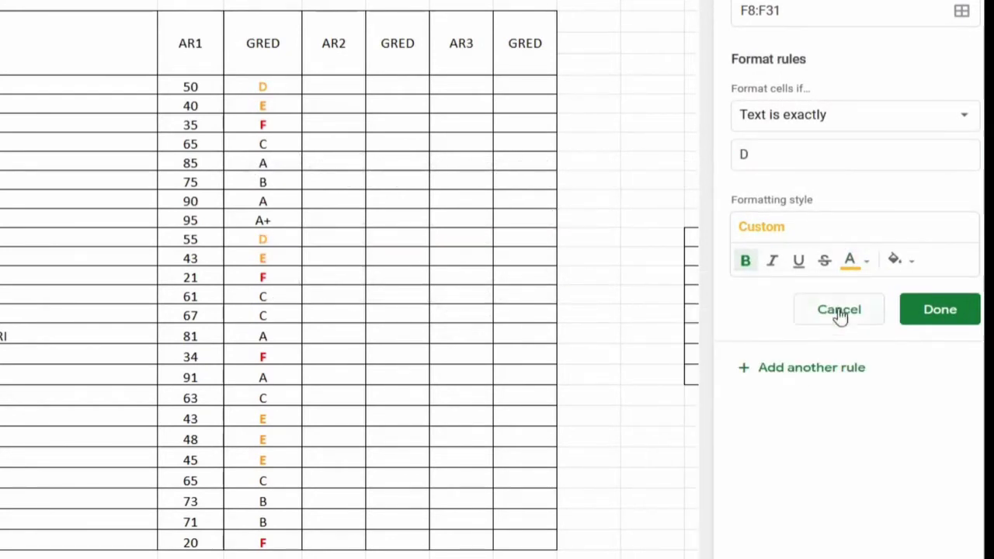
# Add exact-text rules colouring C grades green and B grades blue
pyautogui.doubleClick(803, 156)
pyautogui.write('C')
pyautogui.click(852, 261)
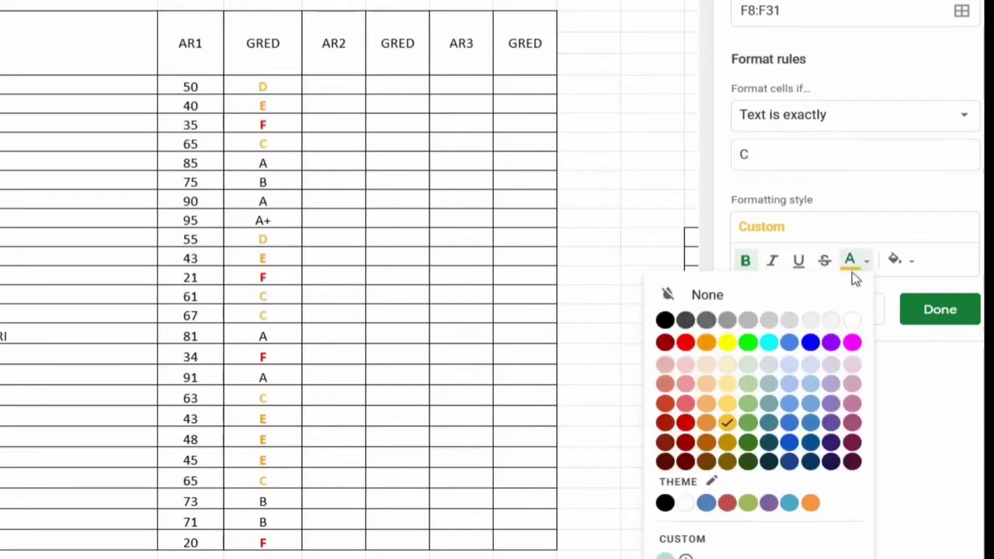
pyautogui.click(755, 425)
pyautogui.doubleClick(819, 159)
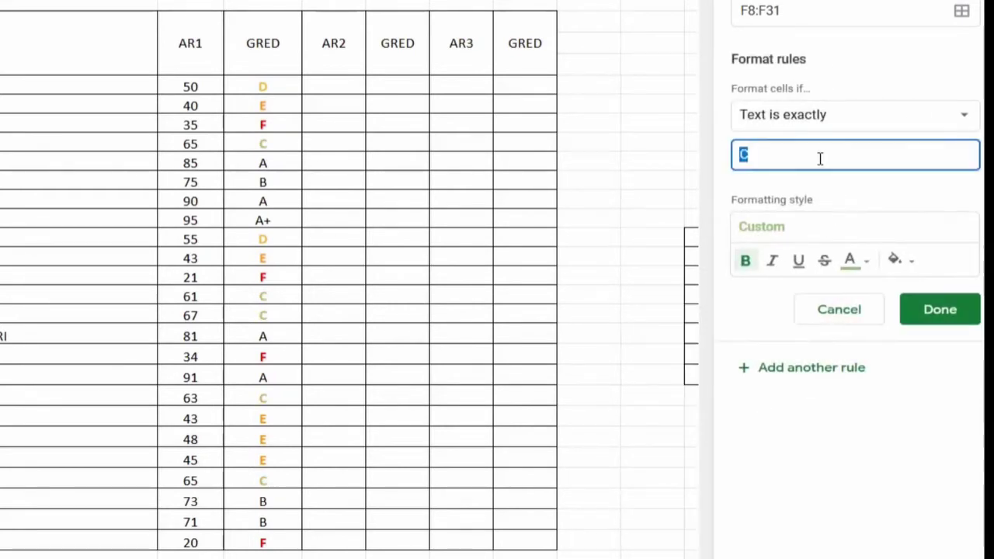
pyautogui.write('B')
pyautogui.click(850, 261)
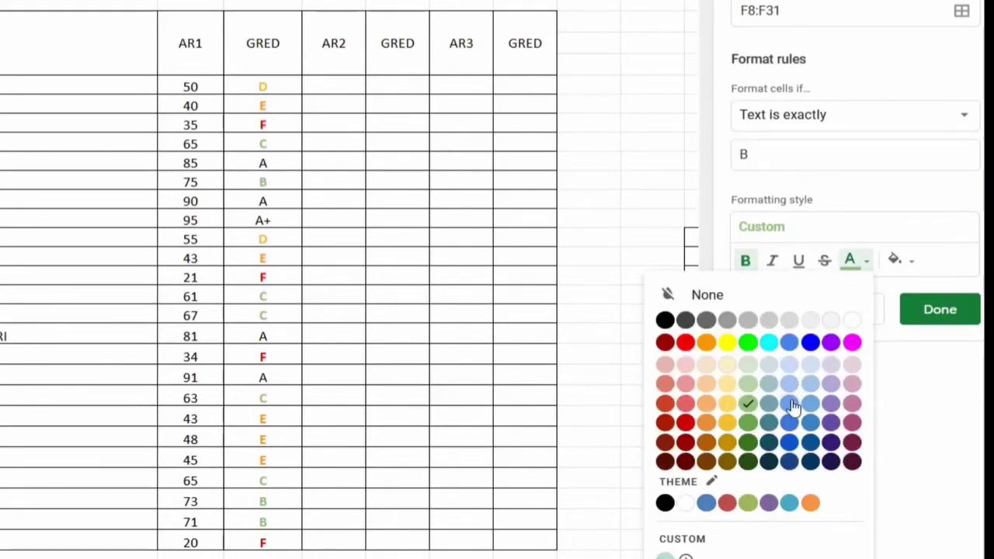
pyautogui.click(790, 405)
# Add rules colouring A grades purple and A+ magenta, then save and check the grade colours
pyautogui.doubleClick(828, 159)
pyautogui.write('A')
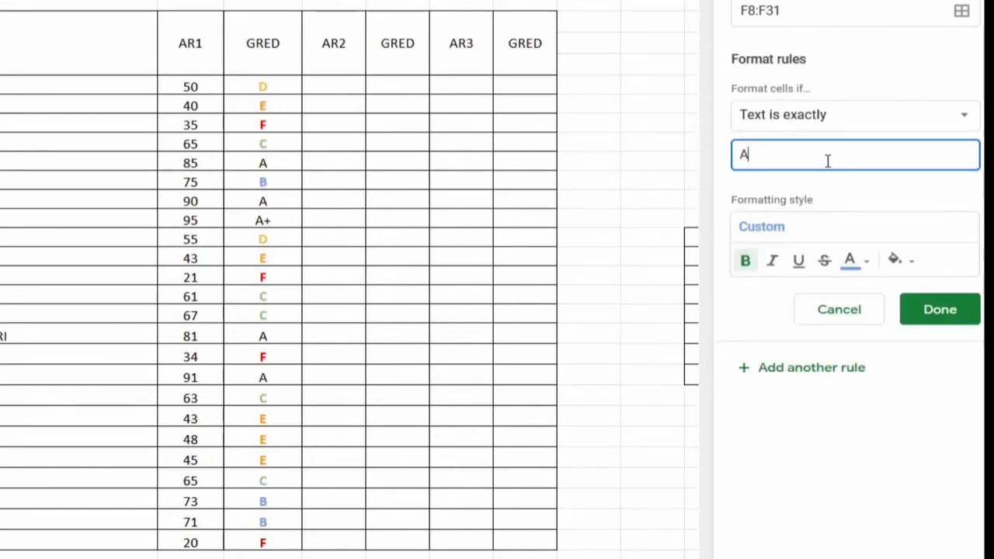
pyautogui.click(848, 263)
pyautogui.click(855, 408)
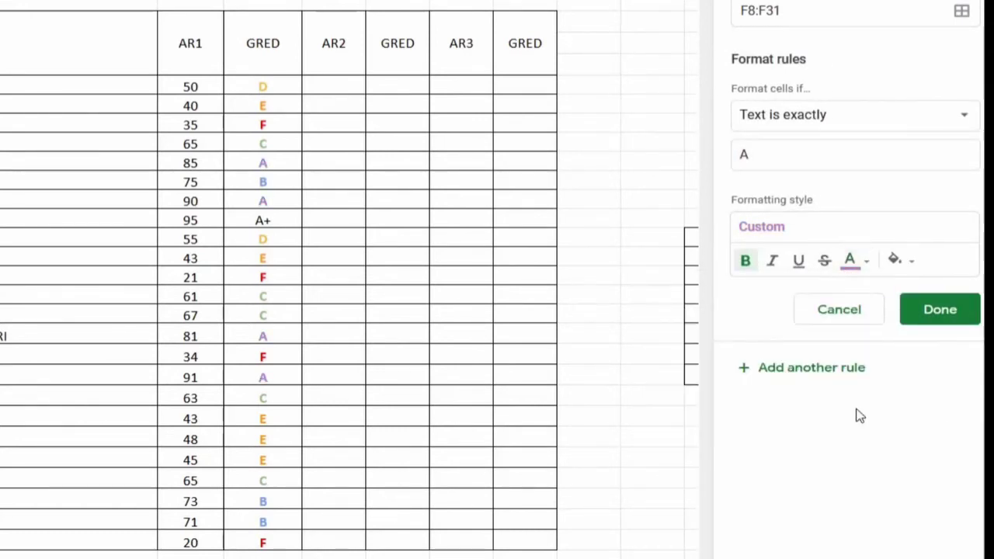
pyautogui.click(826, 160)
pyautogui.write('+')
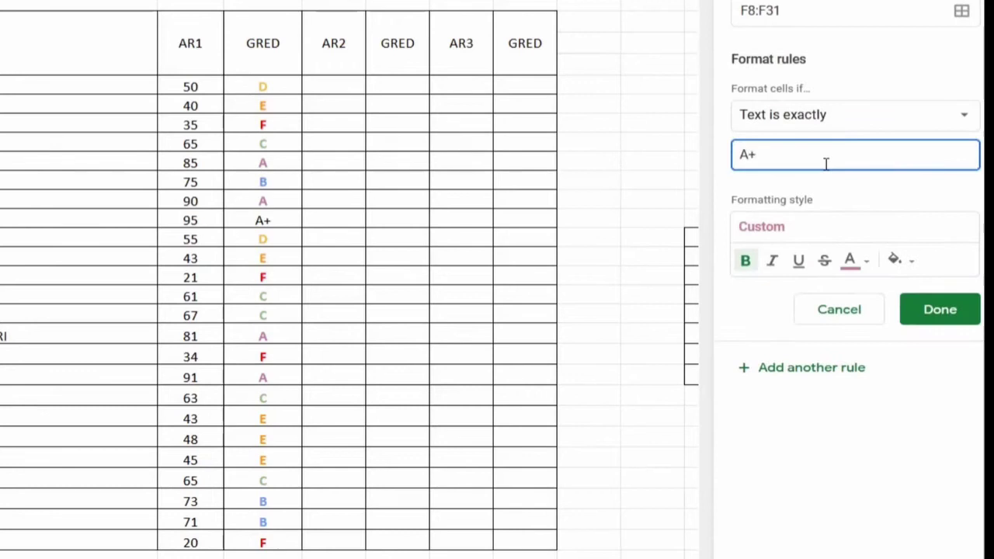
pyautogui.click(850, 260)
pyautogui.click(854, 342)
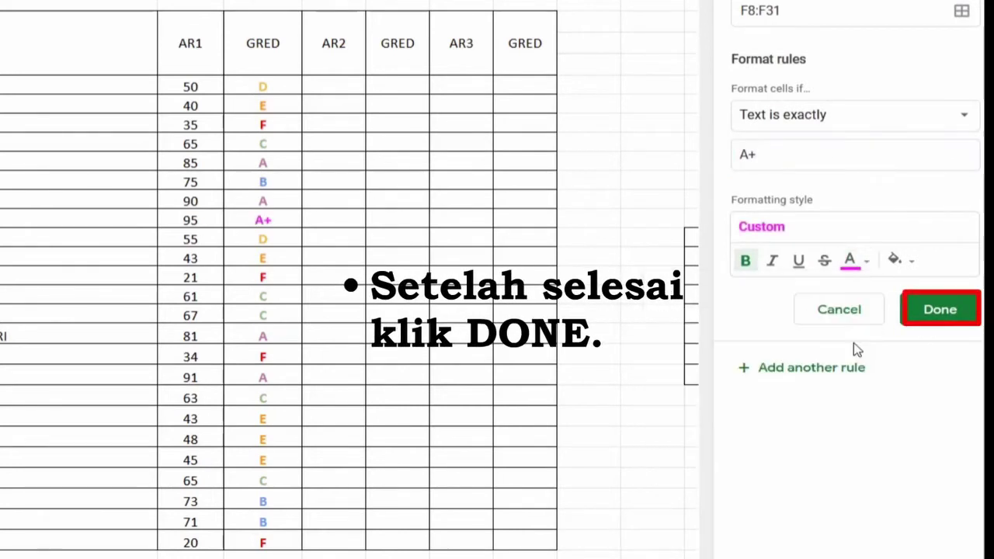
pyautogui.click(909, 310)
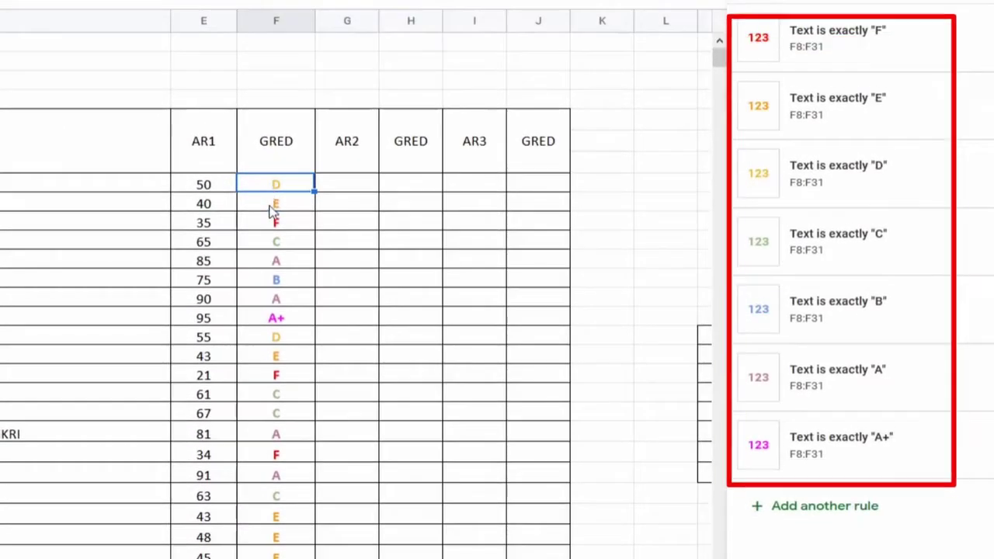
pyautogui.click(280, 317)
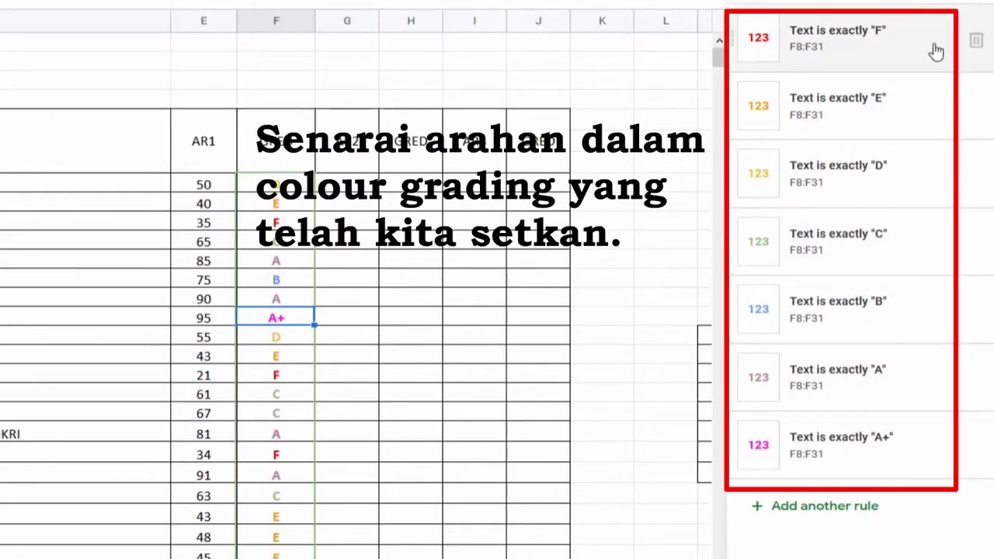
pyautogui.click(486, 260)
pyautogui.click(289, 186)
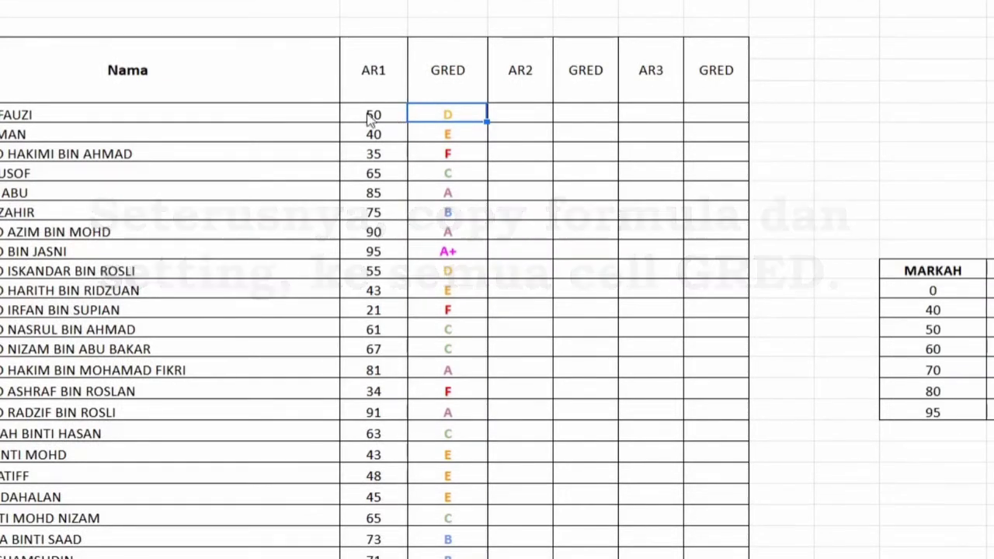
# Copy the first AR1 grade cell into the first AR2 and AR3 GRED cells and fill both columns down
pyautogui.rightClick(440, 117)
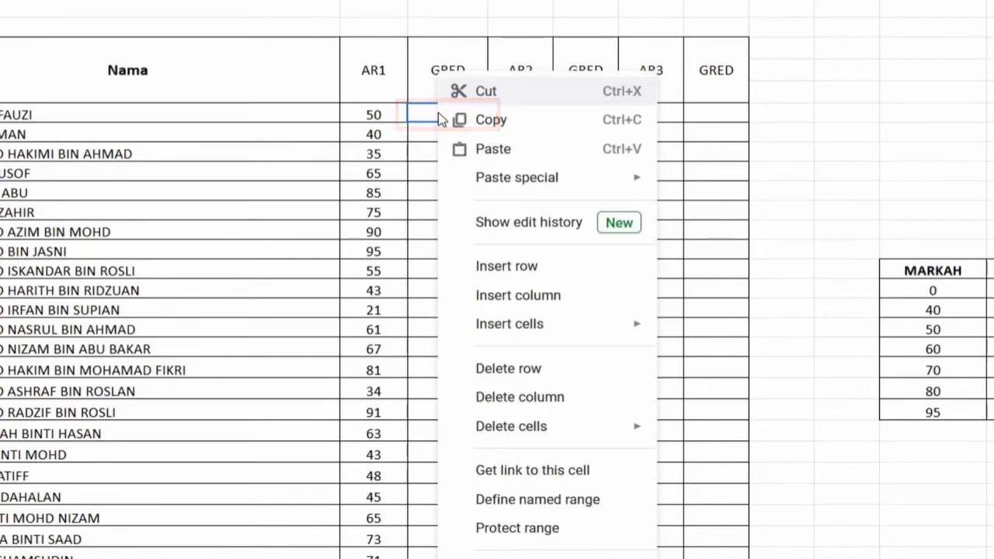
pyautogui.click(528, 132)
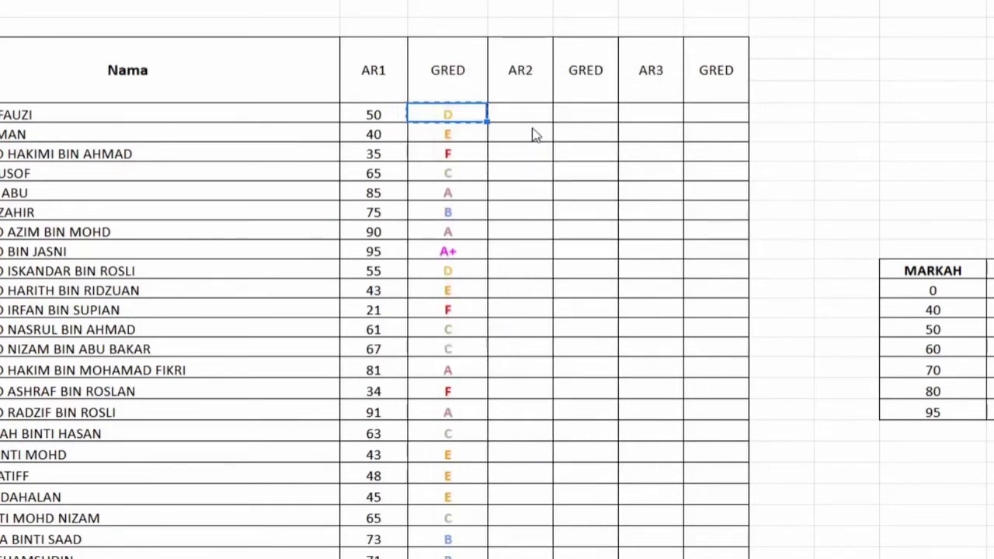
pyautogui.click(585, 114)
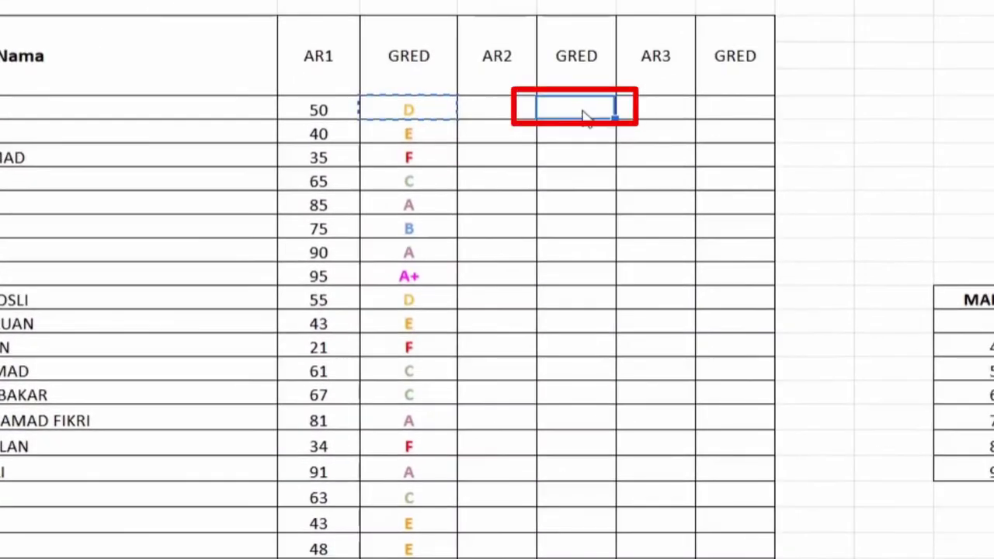
pyautogui.hotkey('ctrl', 'v')
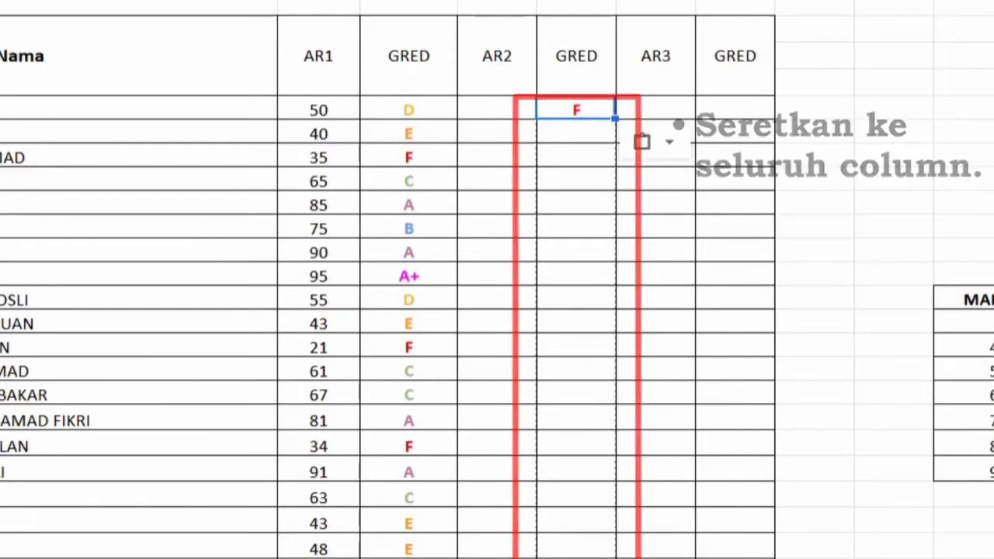
pyautogui.doubleClick(615, 118)
pyautogui.click(767, 115)
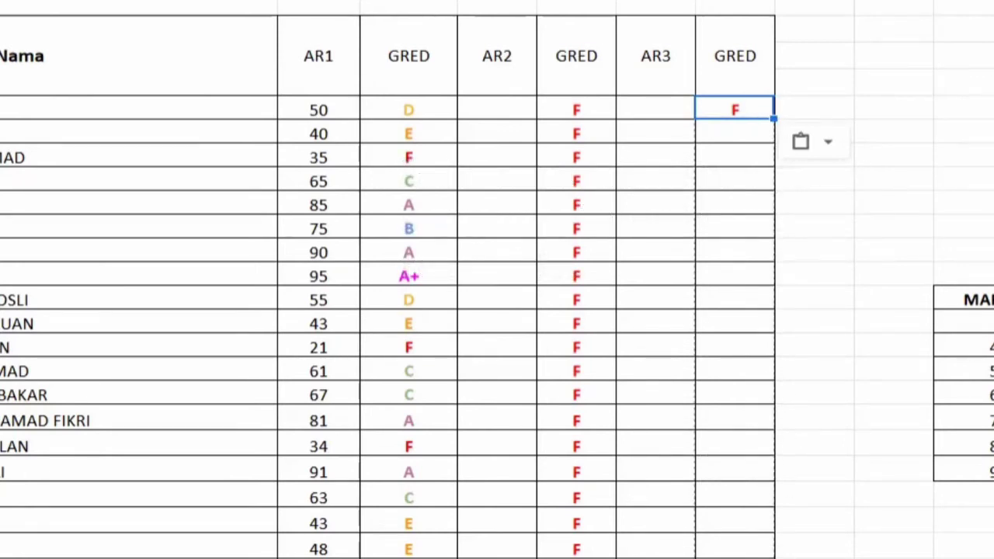
pyautogui.doubleClick(774, 118)
# Enter trial AR2 marks 80, 55, 60, 45, 32, 95, 98 and 42 down the column
pyautogui.click(490, 110)
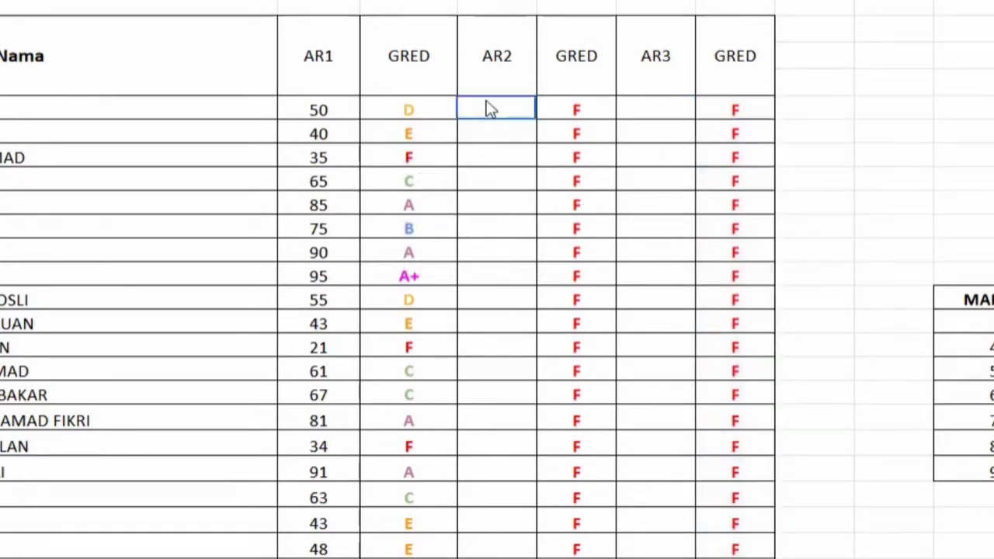
pyautogui.write('80')
pyautogui.press('Return')
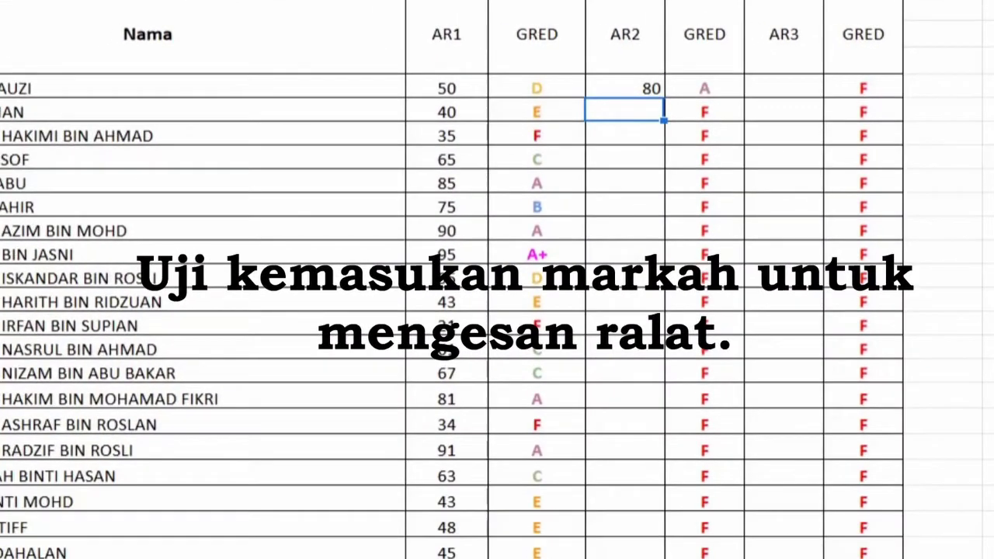
pyautogui.write('55')
pyautogui.press('Return')
pyautogui.write('60')
pyautogui.press('Return')
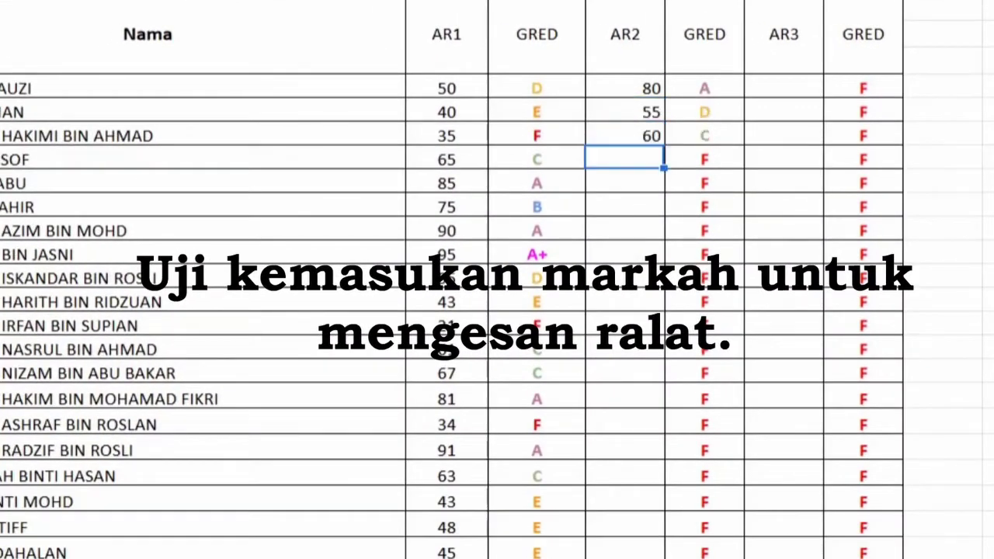
pyautogui.write('45')
pyautogui.press('Return')
pyautogui.write('32')
pyautogui.press('Return')
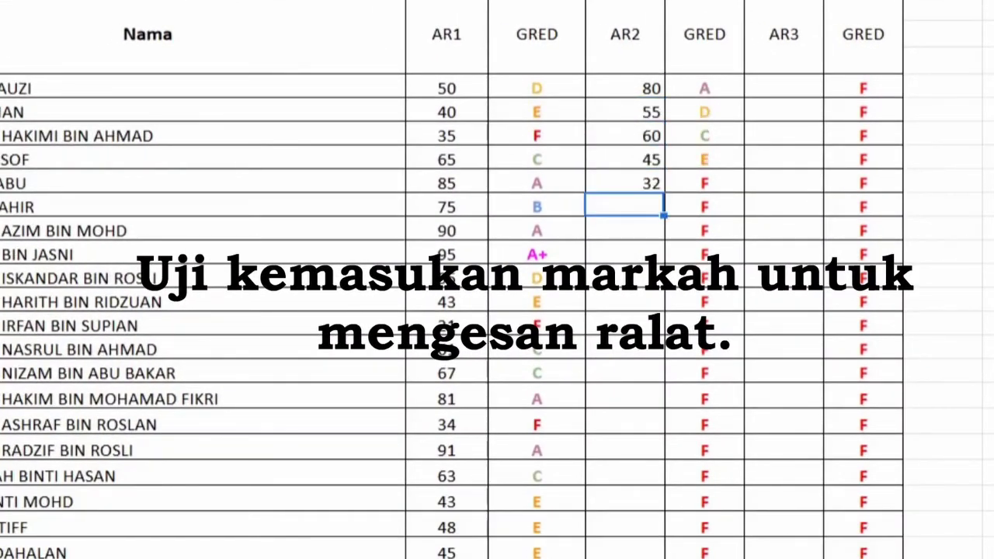
pyautogui.write('95')
pyautogui.press('Return')
pyautogui.write('98')
pyautogui.press('Return')
pyautogui.write('42')
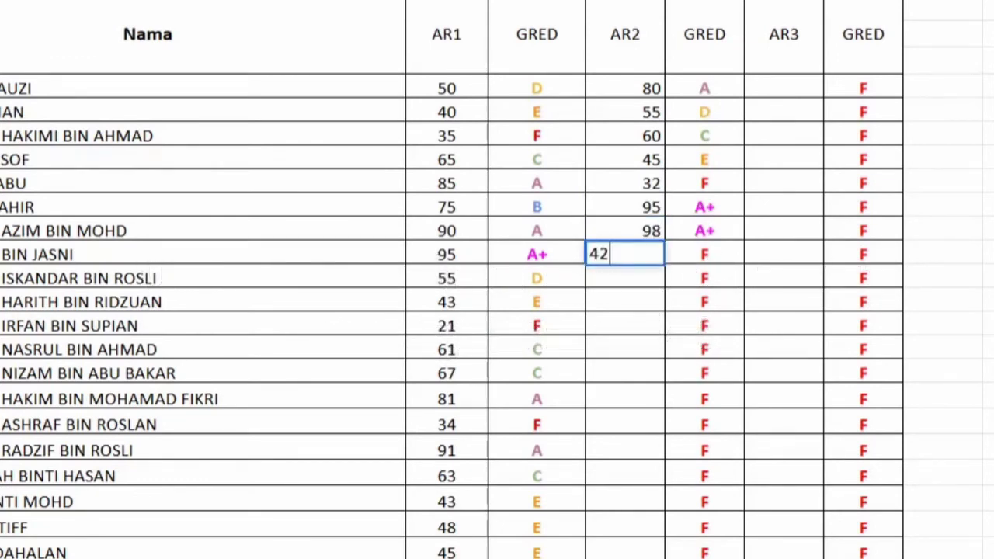
pyautogui.press('Return')
# Enter a trial mark in the first AR3 mark cell
pyautogui.click(784, 88)
pyautogui.write('4')
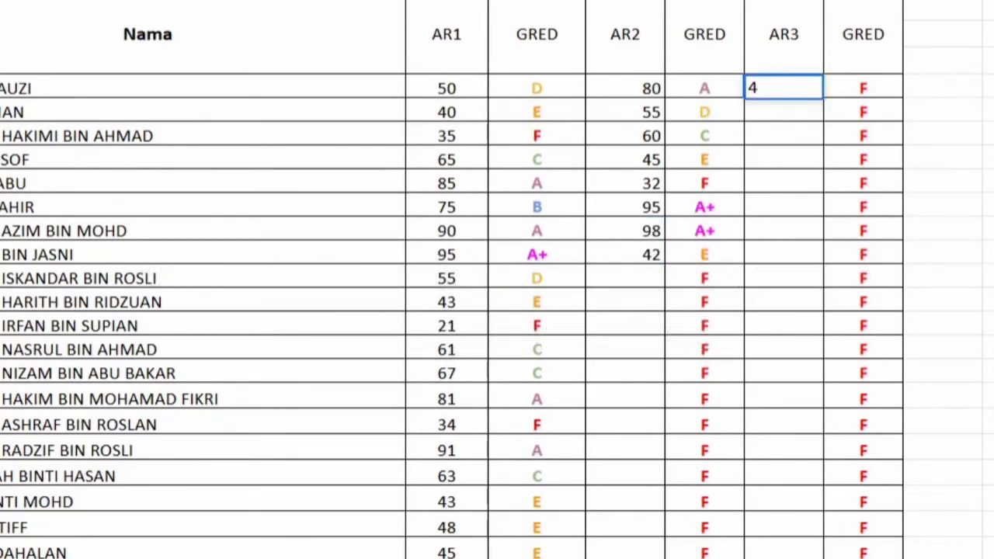
pyautogui.write('5')
pyautogui.press('Return')
# Create an exact-text rule on H8:H31 giving F grade cells a red fill
pyautogui.write('63')
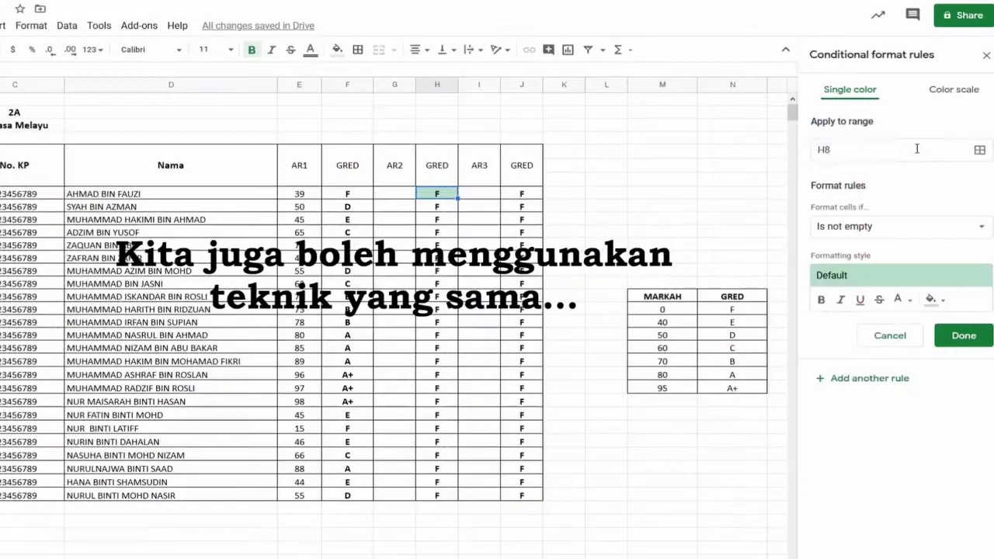
pyautogui.click(917, 148)
pyautogui.moveTo(437, 194); pyautogui.dragTo(437, 495)
pyautogui.click(528, 358)
pyautogui.click(943, 300)
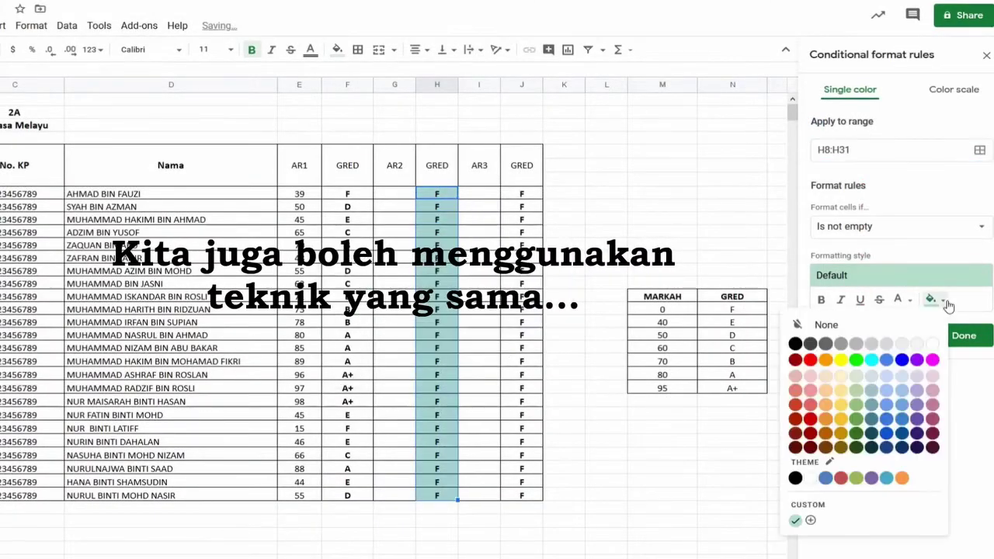
pyautogui.click(854, 324)
pyautogui.click(885, 226)
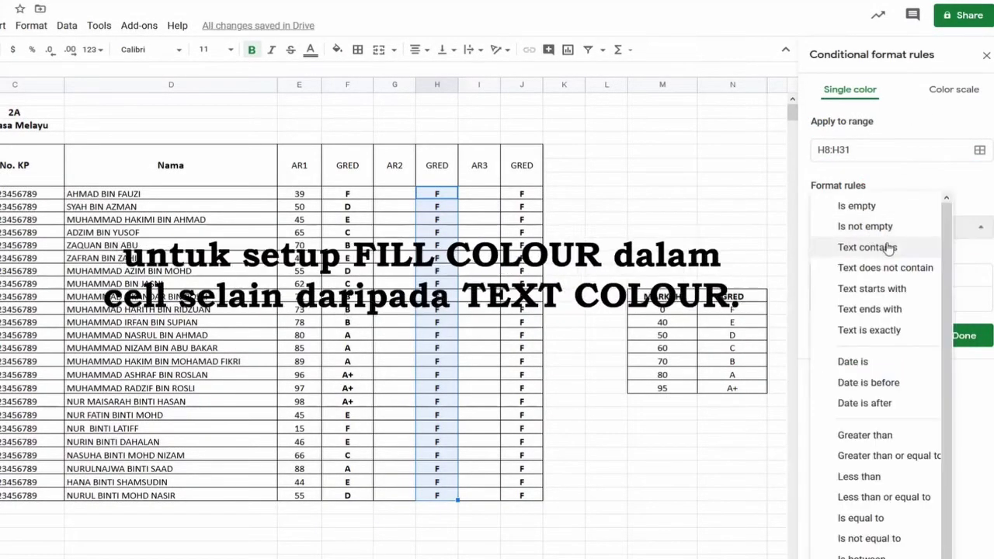
pyautogui.click(888, 331)
pyautogui.write('F')
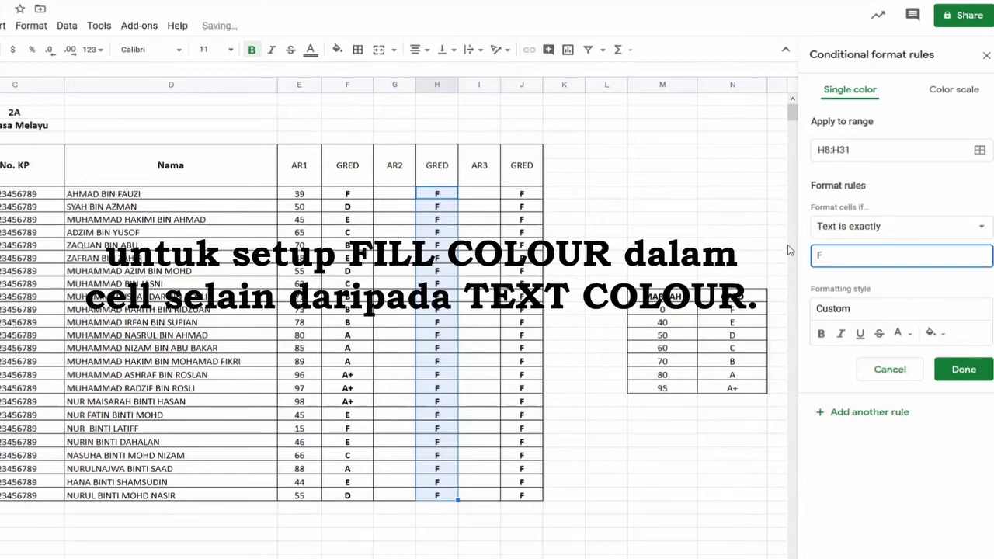
pyautogui.click(931, 332)
pyautogui.click(813, 443)
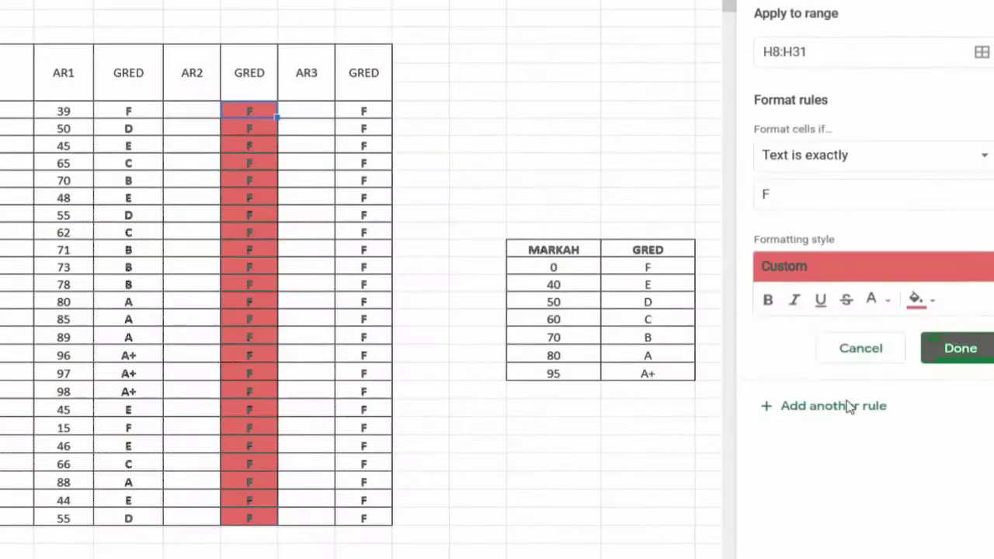
# Add fill rules giving E grades orange and D grades yellow
pyautogui.doubleClick(831, 201)
pyautogui.write('E')
pyautogui.click(928, 312)
pyautogui.click(773, 460)
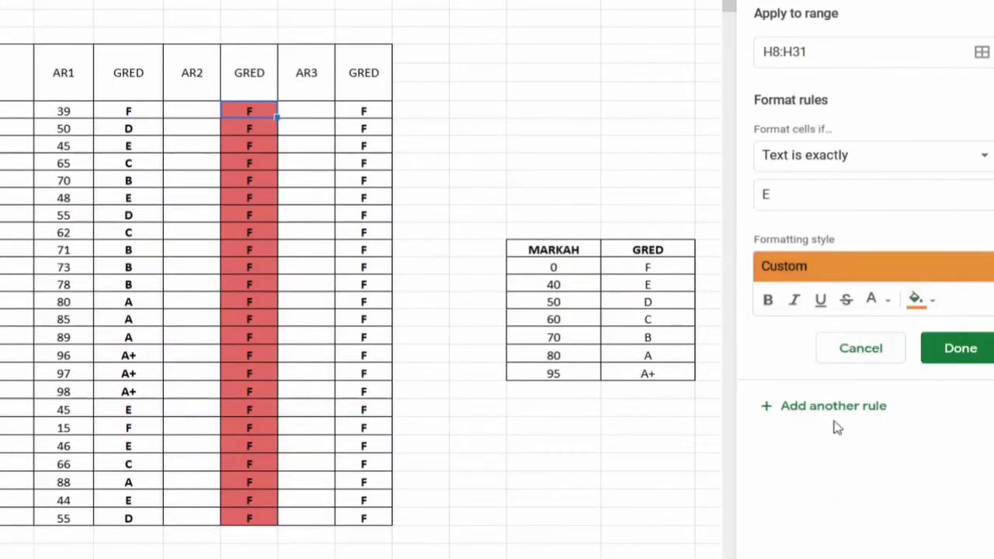
pyautogui.doubleClick(834, 201)
pyautogui.write('D')
pyautogui.click(914, 311)
pyautogui.click(794, 460)
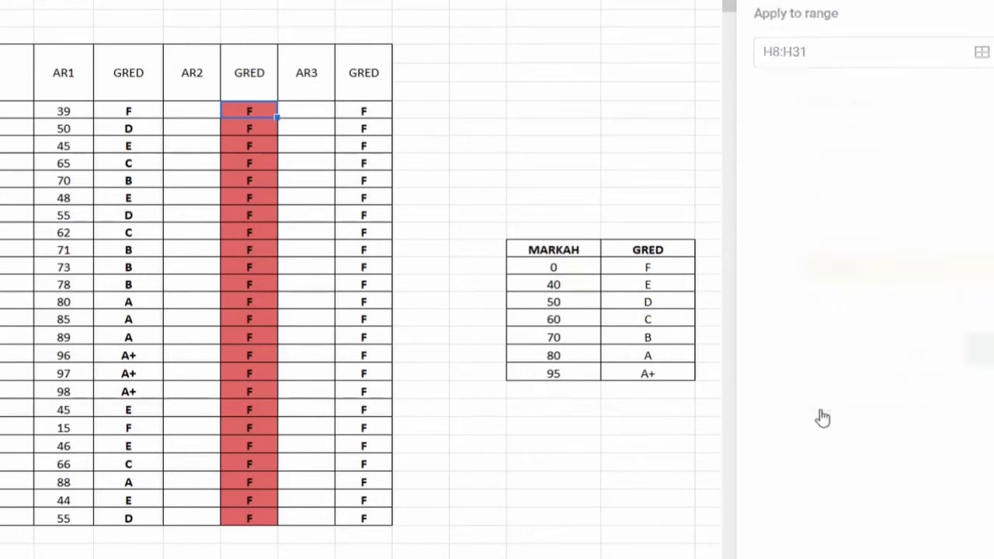
# Add a green fill rule for C grades and start another rule matching B
pyautogui.doubleClick(880, 194)
pyautogui.write('C')
pyautogui.click(911, 299)
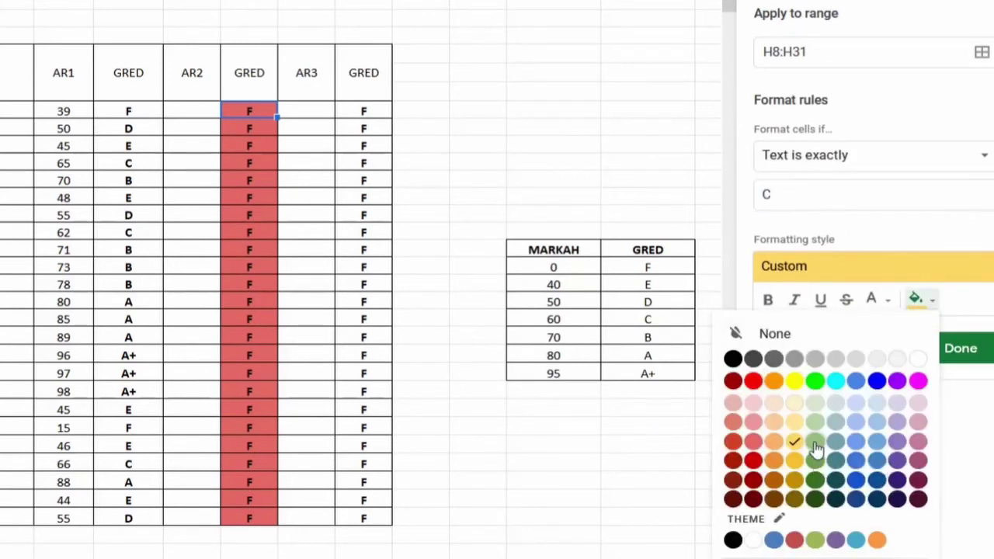
pyautogui.click(807, 434)
pyautogui.doubleClick(823, 194)
pyautogui.write('B')
pyautogui.click(914, 299)
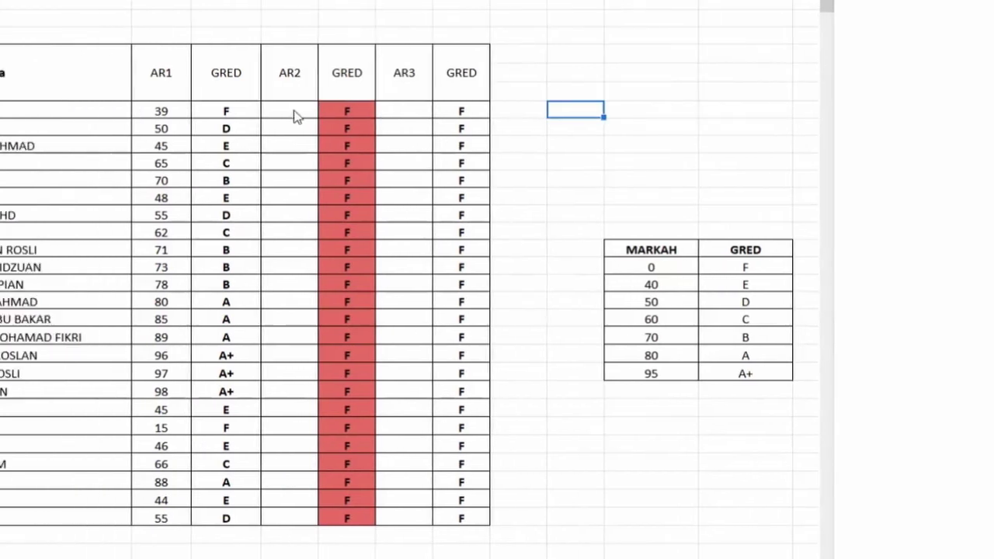
pyautogui.click(422, 112)
# Type 20 AR2 test marks down from G8: 50, 56, 65, 67 … 56, 46, 3
pyautogui.write('50 56 65 67 75 ')
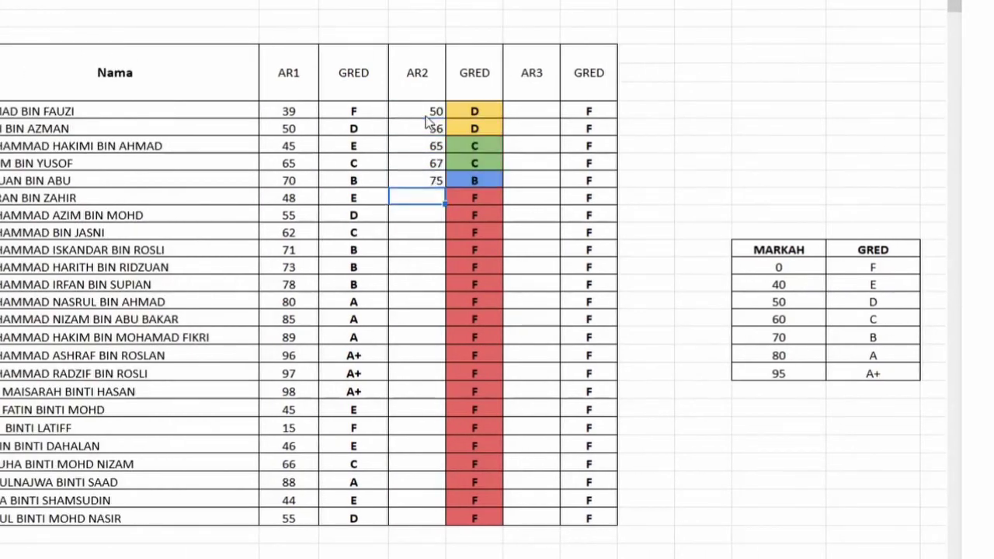
pyautogui.write('78 80 83 95 98 40 45 ')
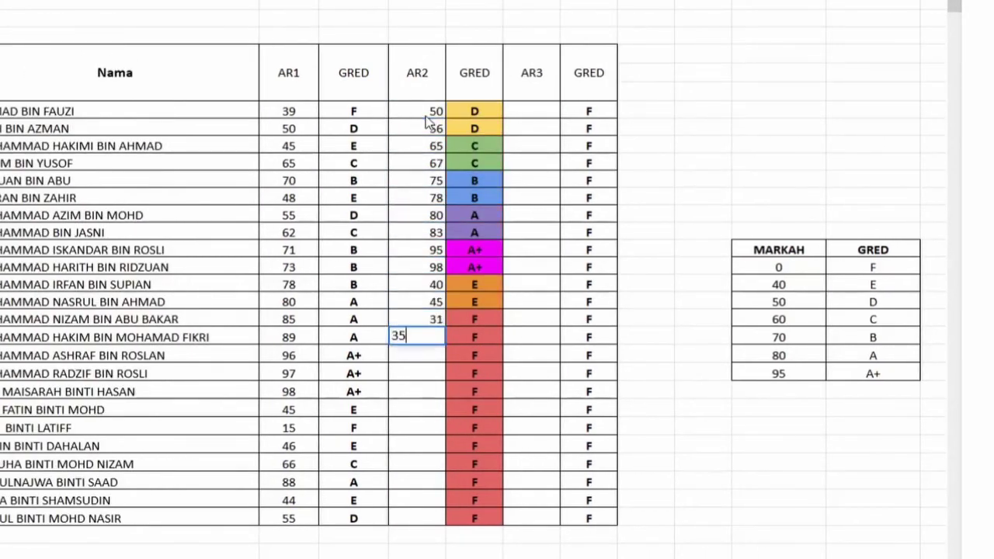
pyautogui.write(' 55 58 61 57 61 ')
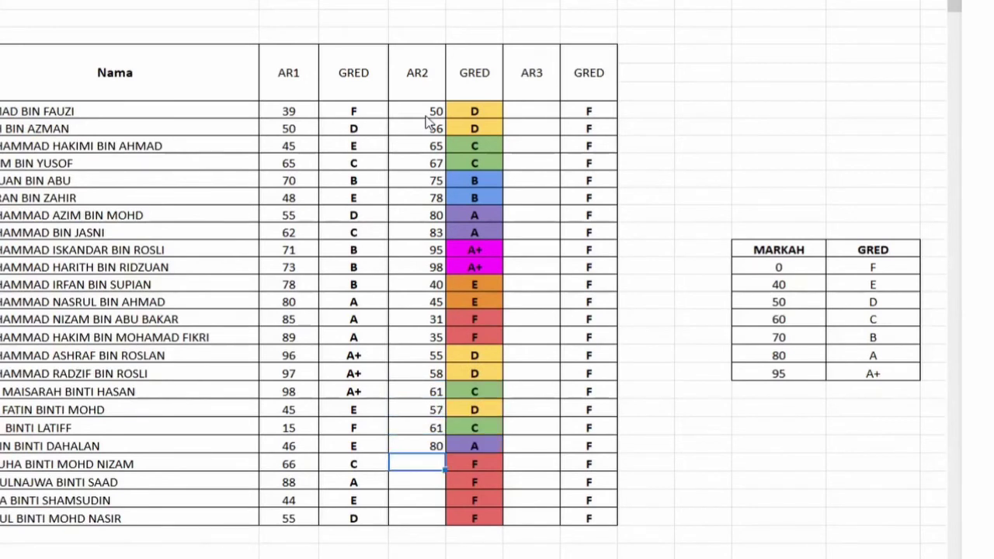
pyautogui.write('56 46 3')
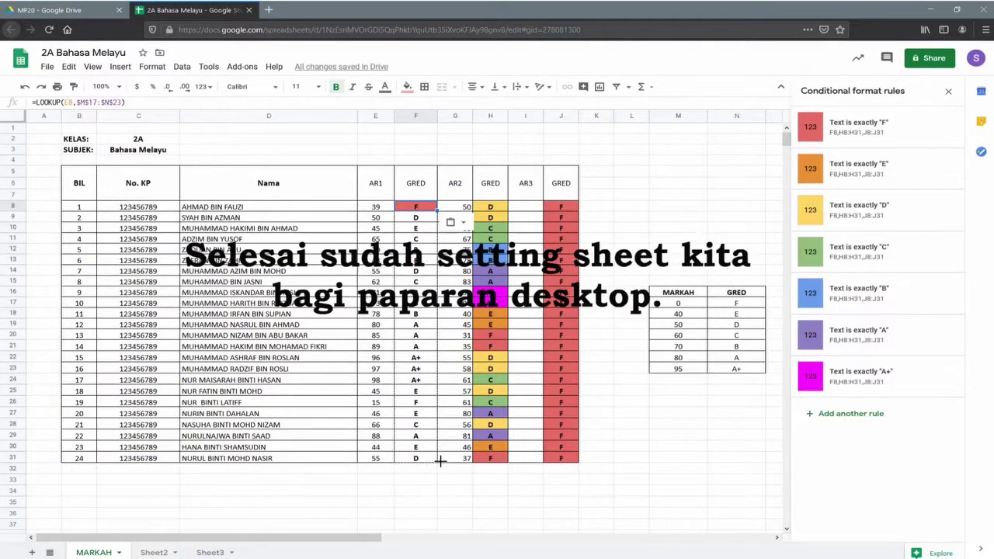
# Extend the grade colouring down F8:F31 and close the conditional formatting panel
pyautogui.moveTo(441, 461); pyautogui.dragTo(440, 462)
pyautogui.click(630, 238)
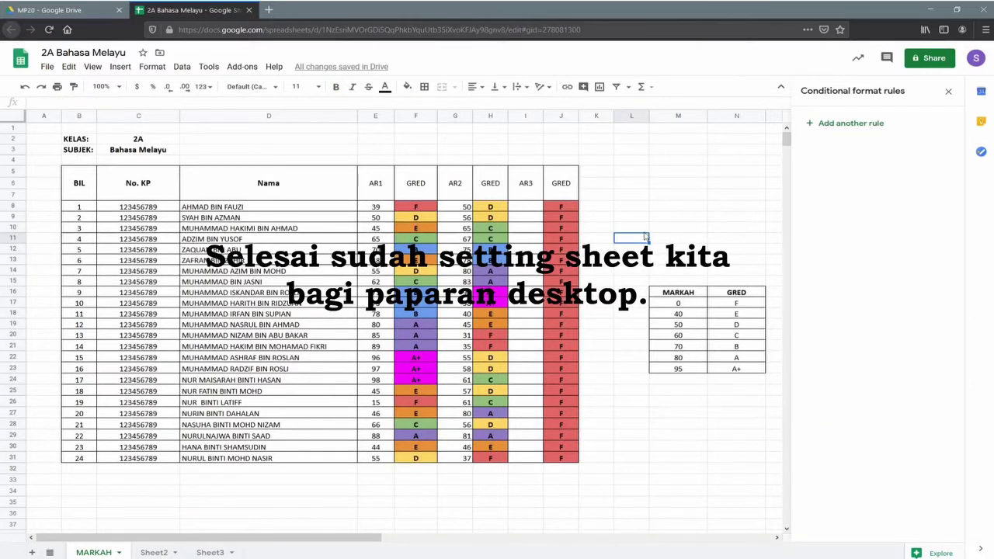
pyautogui.click(949, 92)
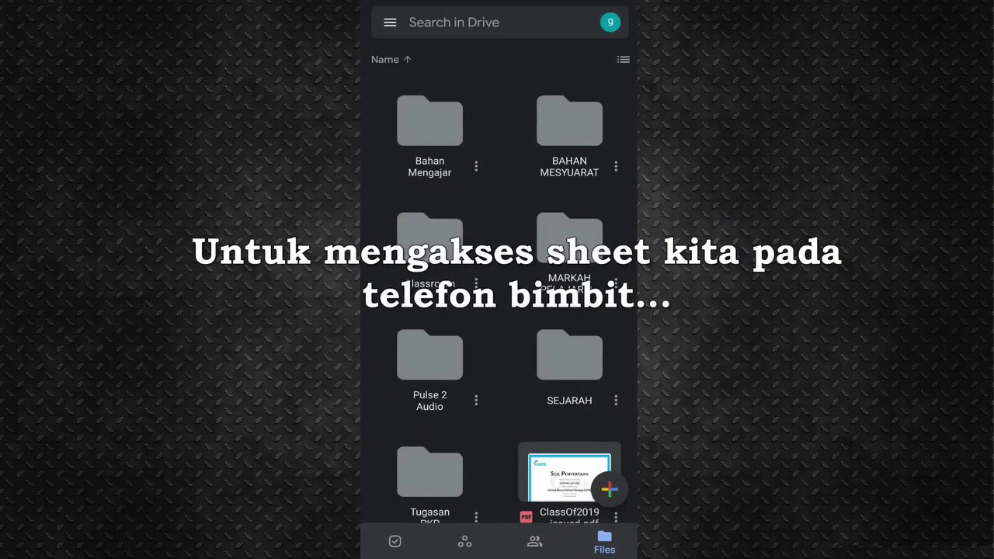
# Open the MARKAH PELAJAR folder in the Drive mobile app
pyautogui.click(569, 241)
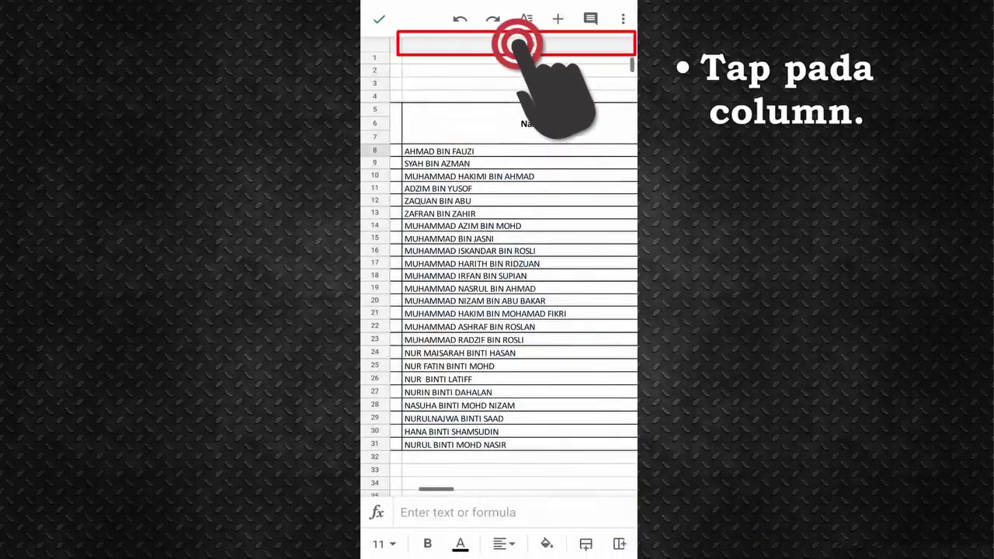
# Freeze columns through the Nama column (D), then swipe sideways to confirm student names stay visible
pyautogui.click(516, 43)
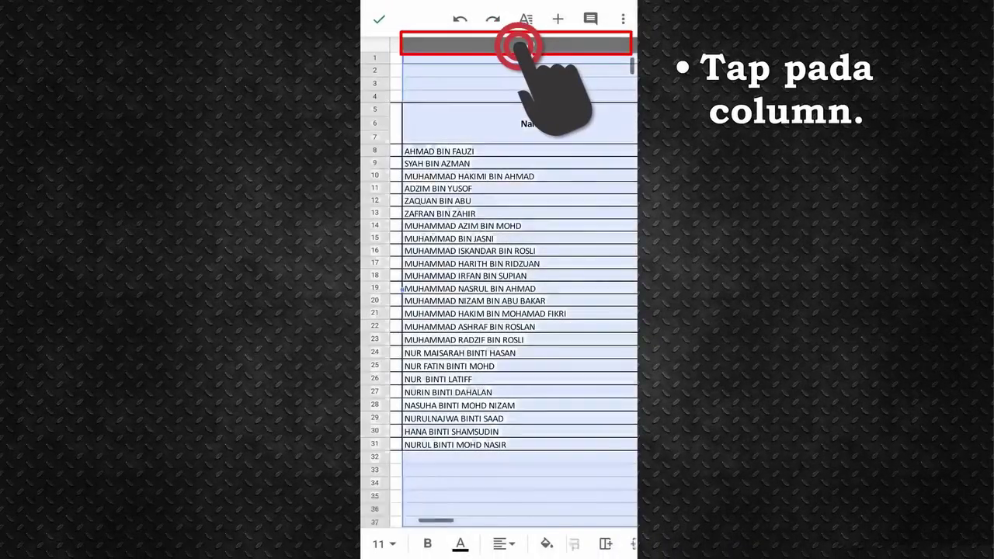
pyautogui.click(504, 262)
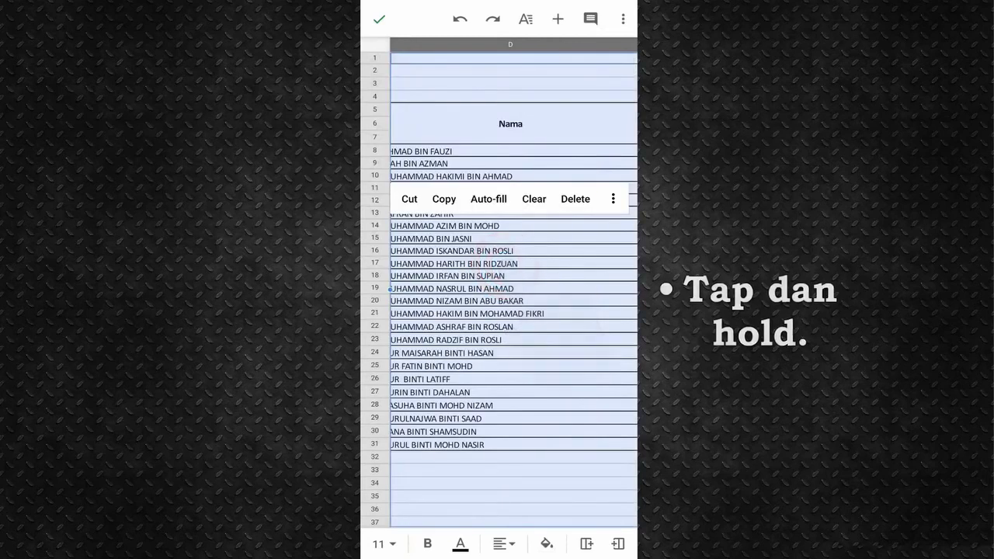
pyautogui.click(613, 199)
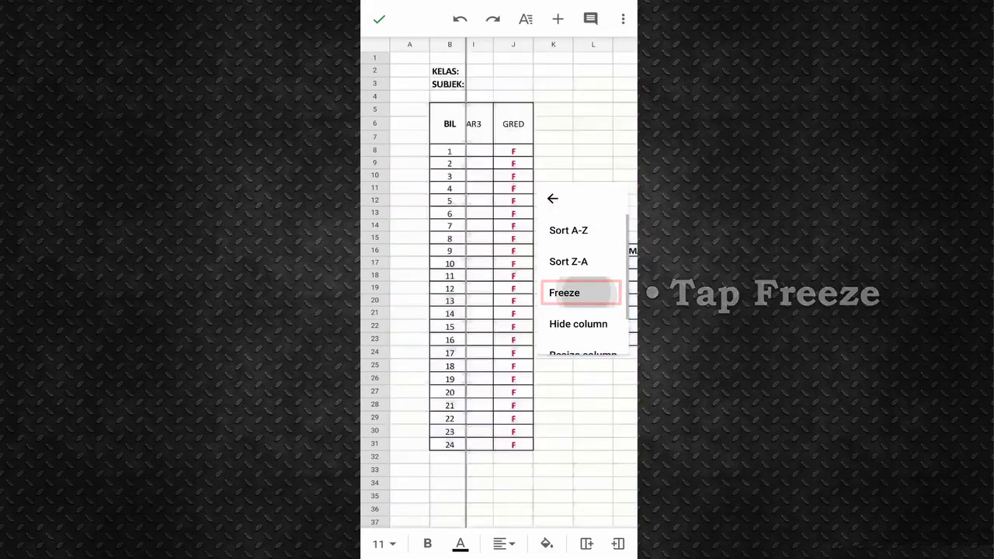
pyautogui.click(581, 292)
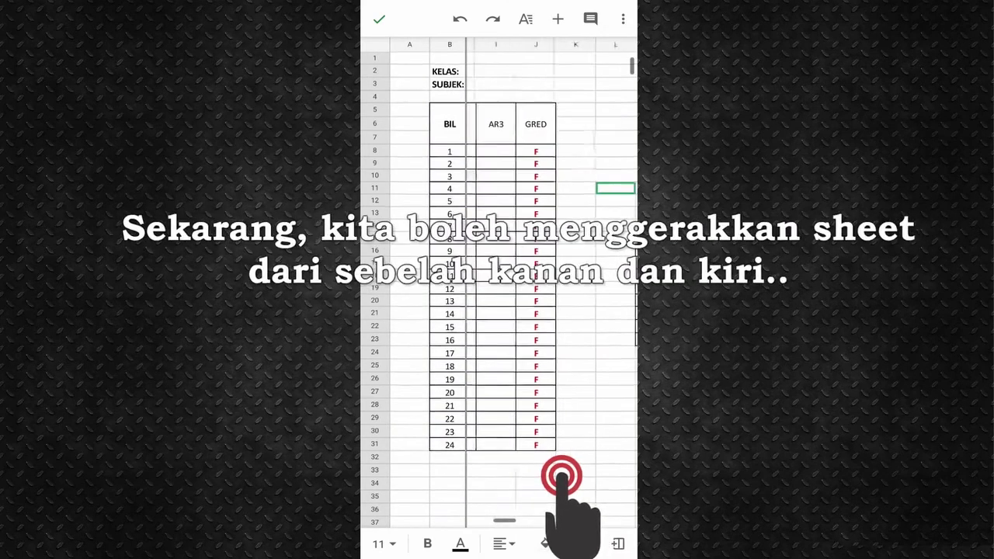
pyautogui.hscroll(-5, 544, 475)
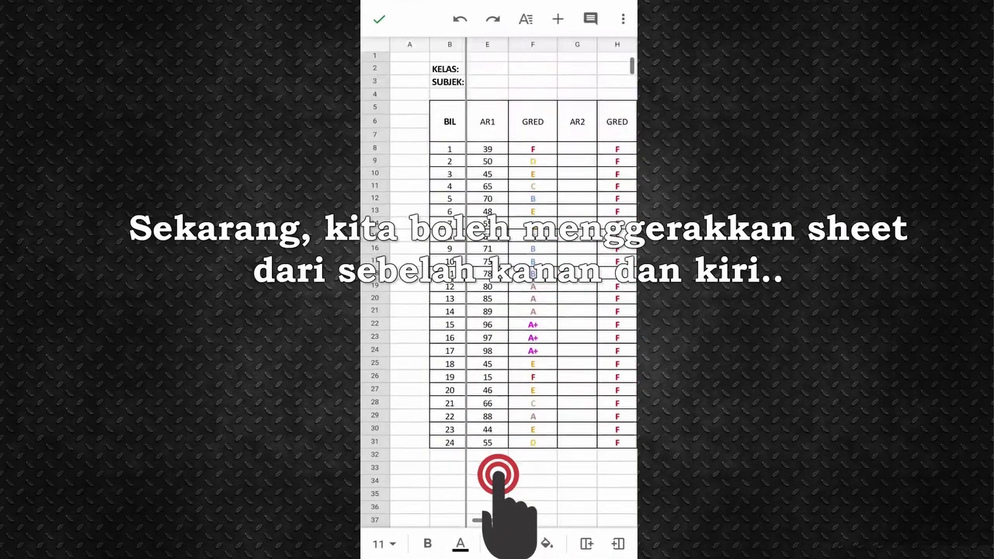
pyautogui.moveTo(454, 469); pyautogui.dragTo(397, 464)
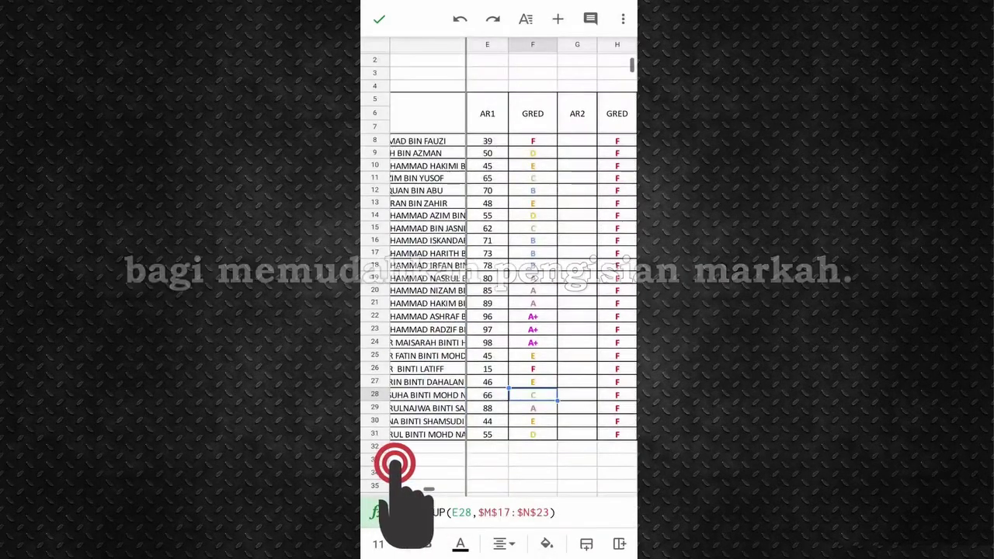
pyautogui.moveTo(398, 465); pyautogui.dragTo(427, 464)
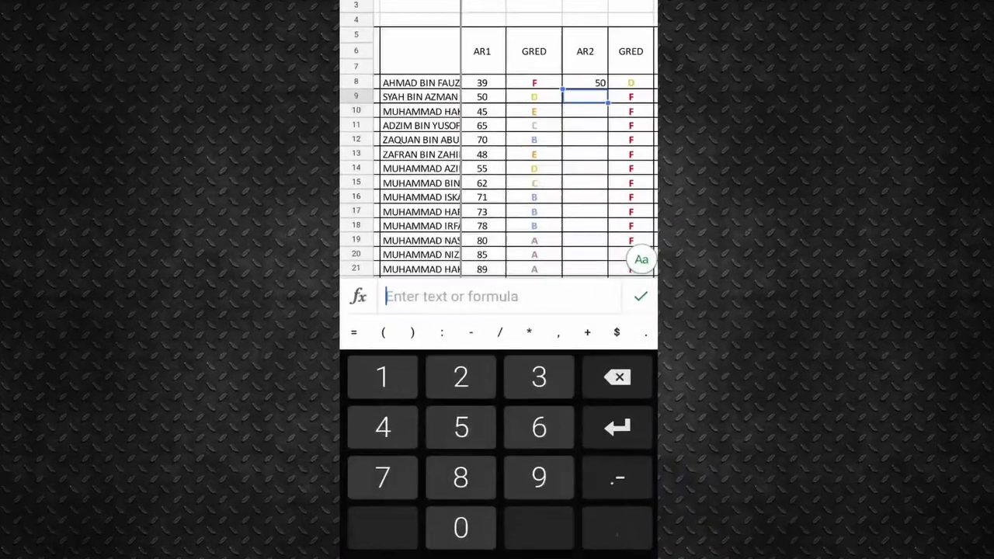
# Enter the first AR2 marks down column G: 60, 98, 73, 31 and 74
pyautogui.write('60')
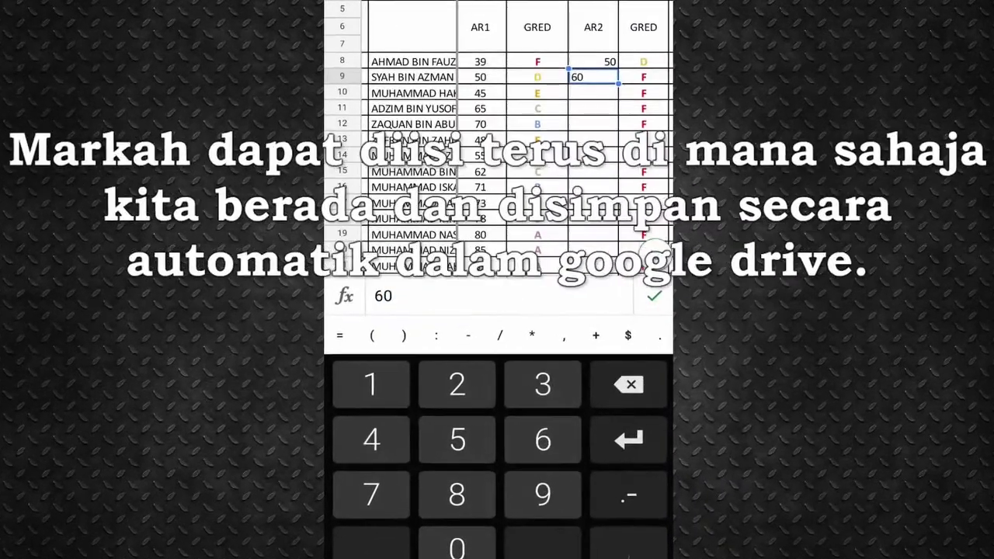
pyautogui.press('Return')
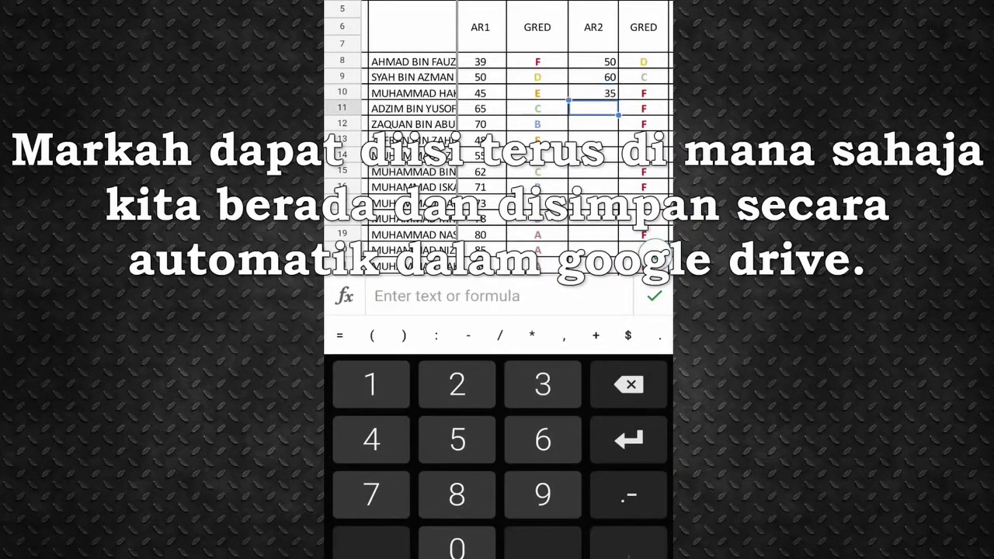
pyautogui.press('Return')
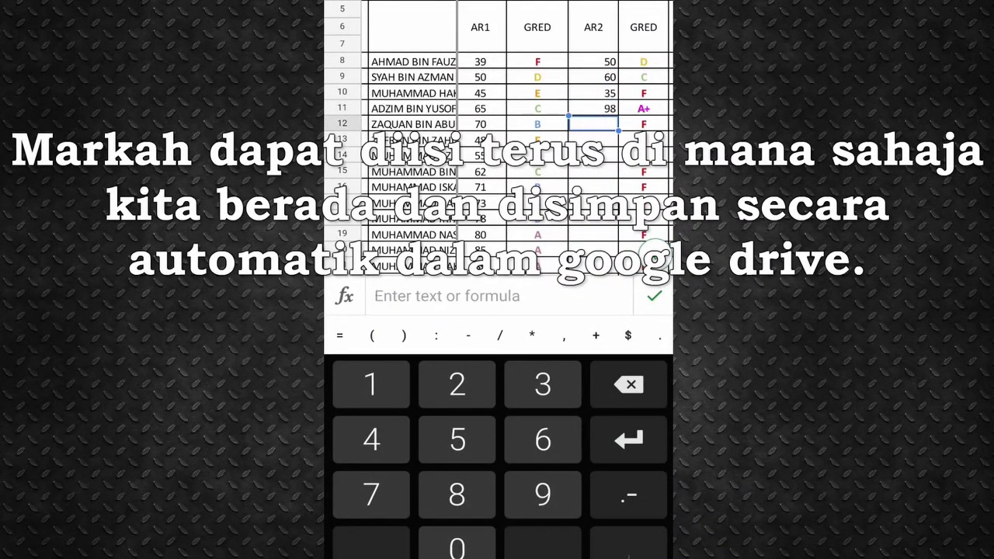
pyautogui.write('3')
pyautogui.press('Return')
pyautogui.write('82')
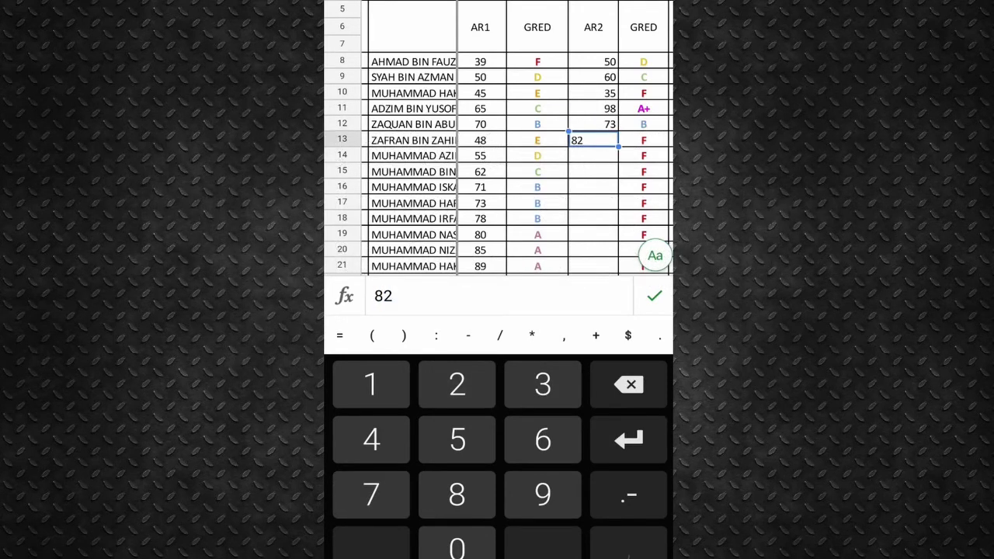
pyautogui.press('Return')
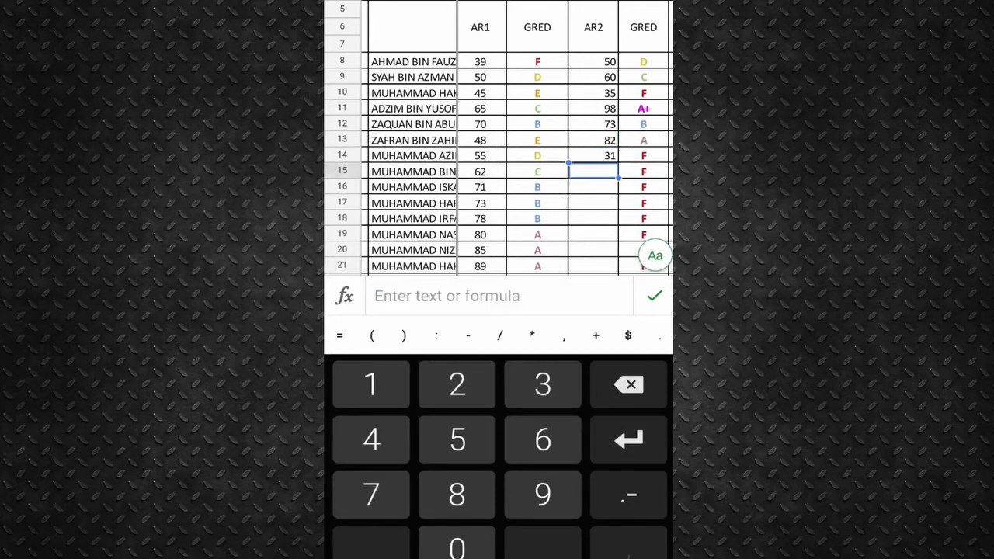
pyautogui.press('Return')
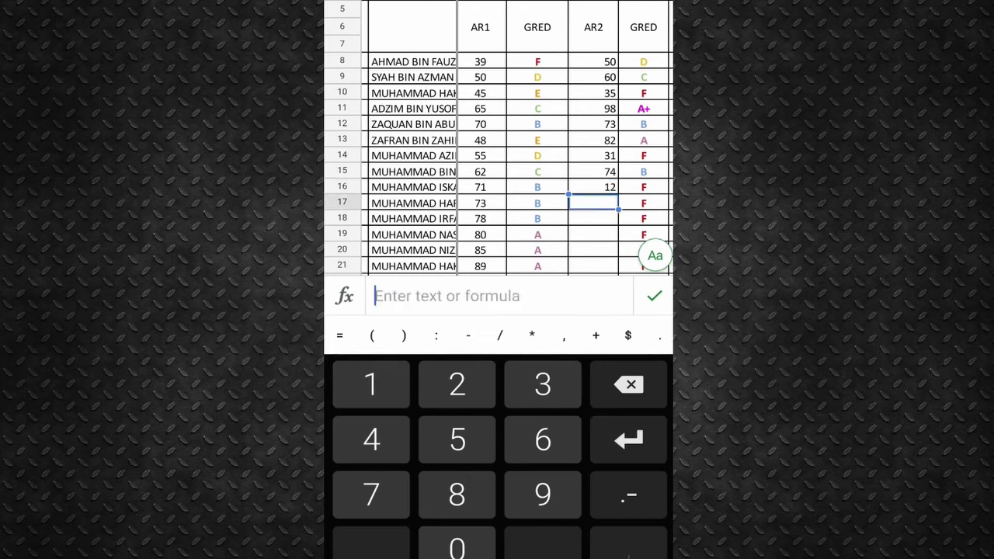
# Continue the AR2 column with marks 65, 53, 46 and 71
pyautogui.write('39')
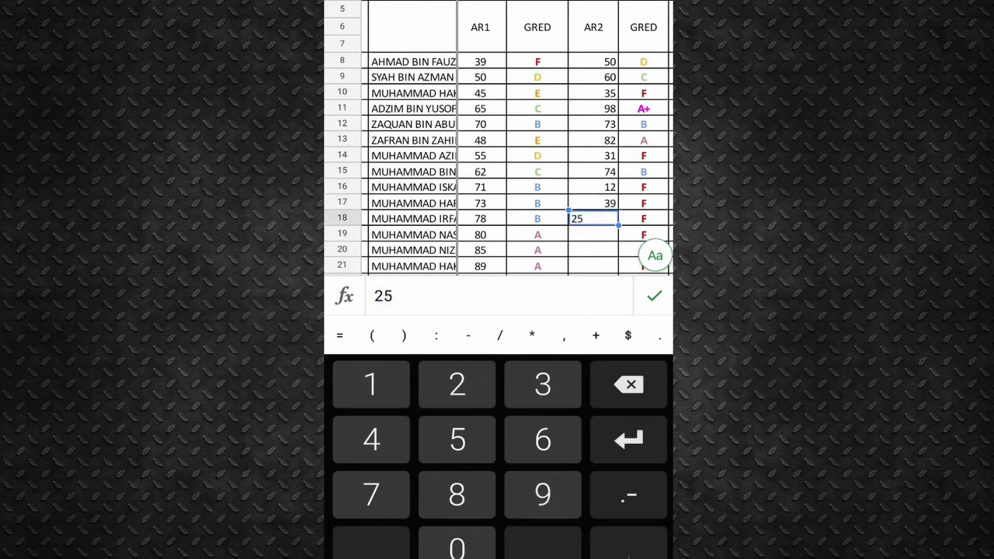
pyautogui.write('65')
pyautogui.press('Return')
pyautogui.write('53')
pyautogui.press('Return')
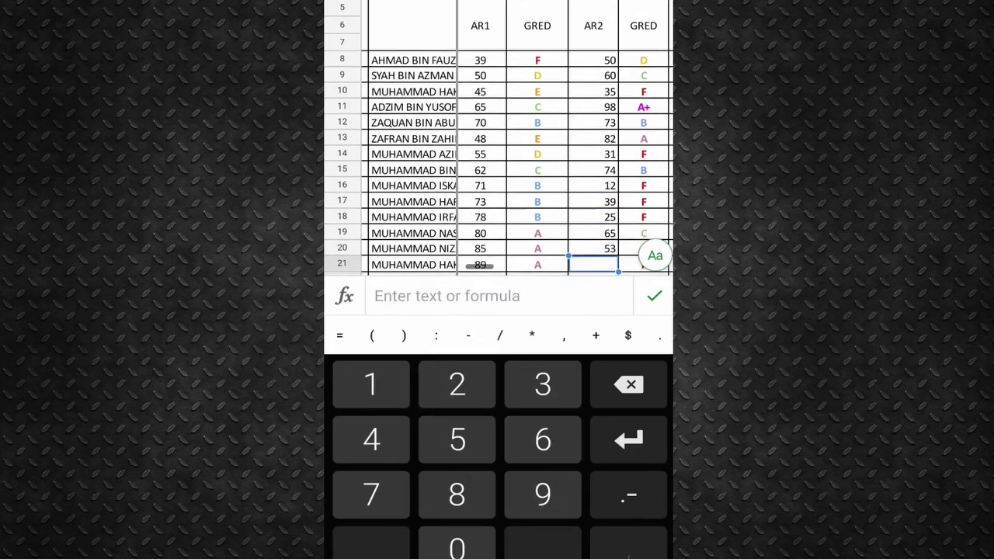
pyautogui.write('46')
pyautogui.press('Return')
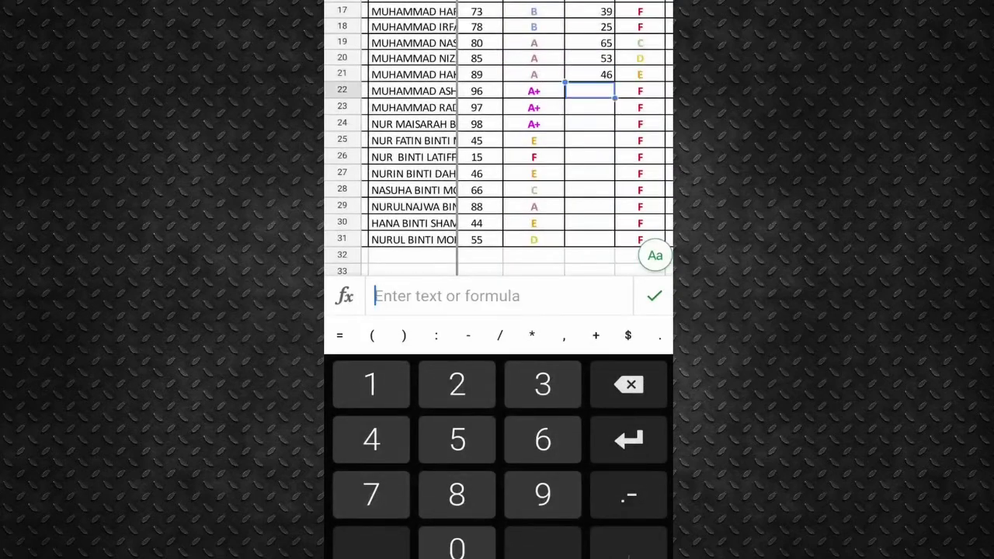
pyautogui.press('Return')
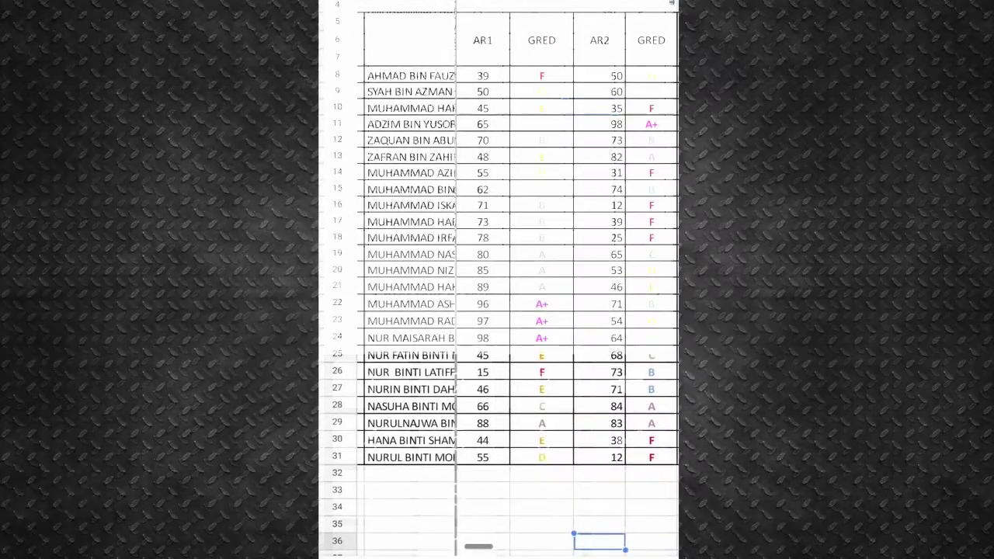
pyautogui.hscroll(-3, 500, 279)
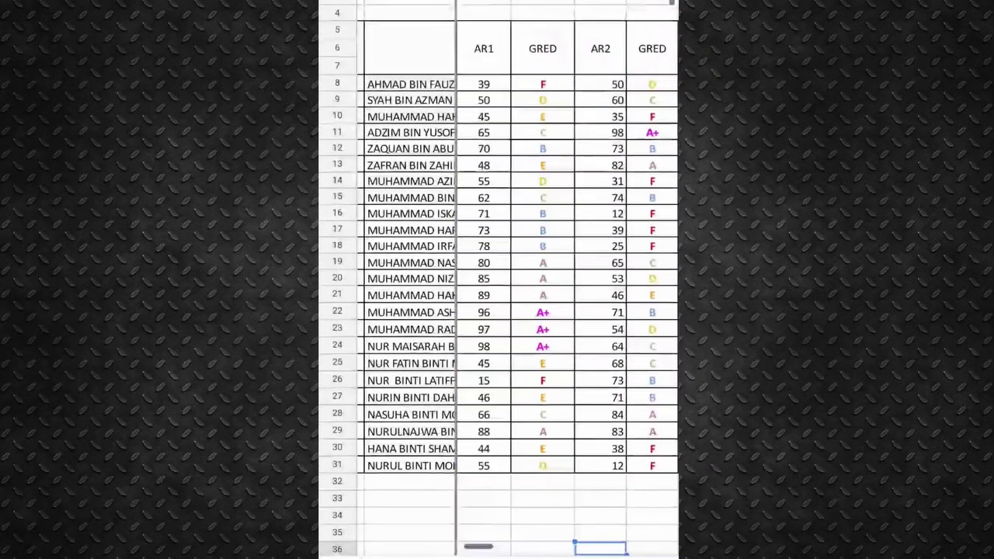